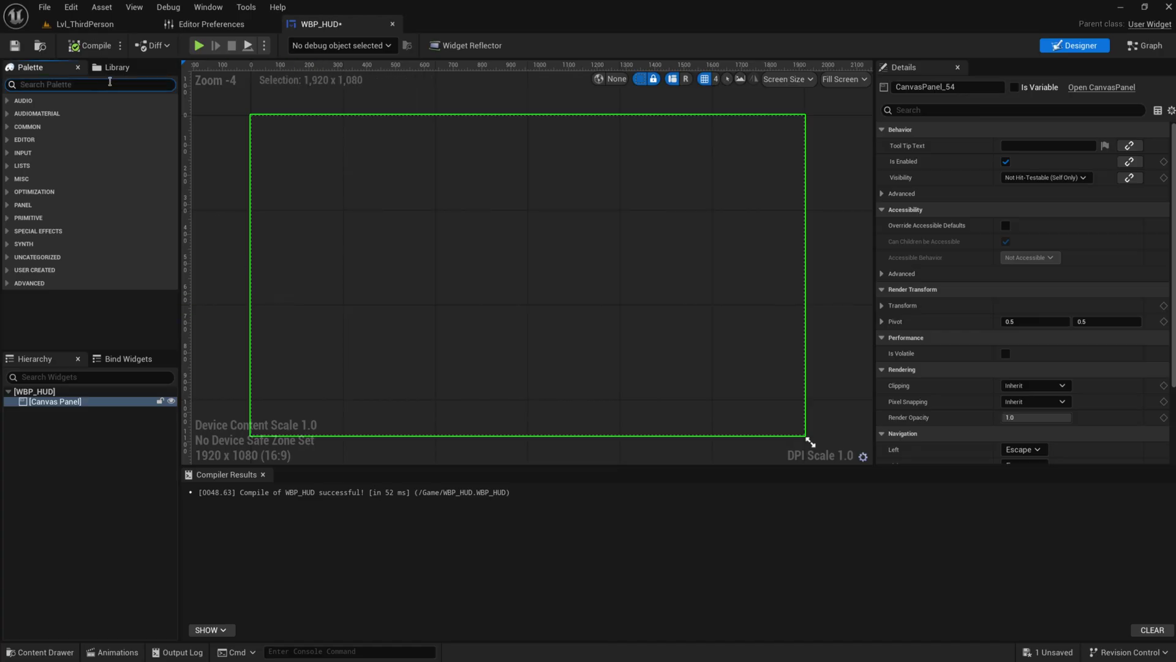
# Step: Add a Slider to the WBP_HUD canvas and move it near the top-left, at 92, 108
pyautogui.write('r')
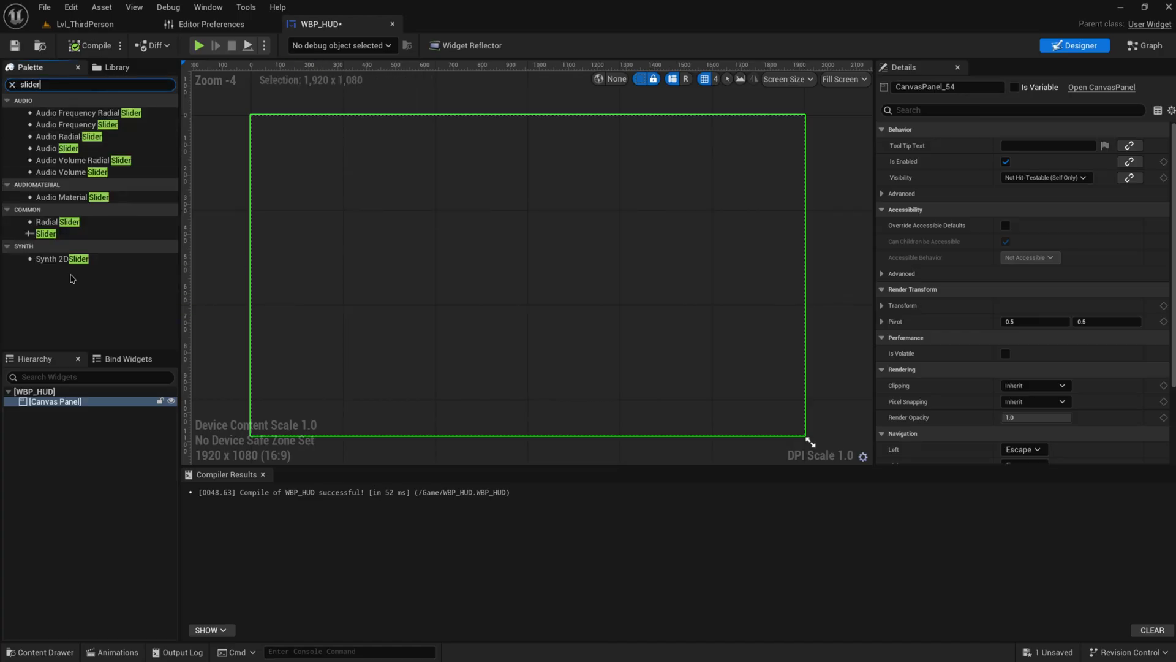
pyautogui.moveTo(44, 234); pyautogui.dragTo(604, 239)
pyautogui.moveTo(376, 202); pyautogui.dragTo(392, 228)
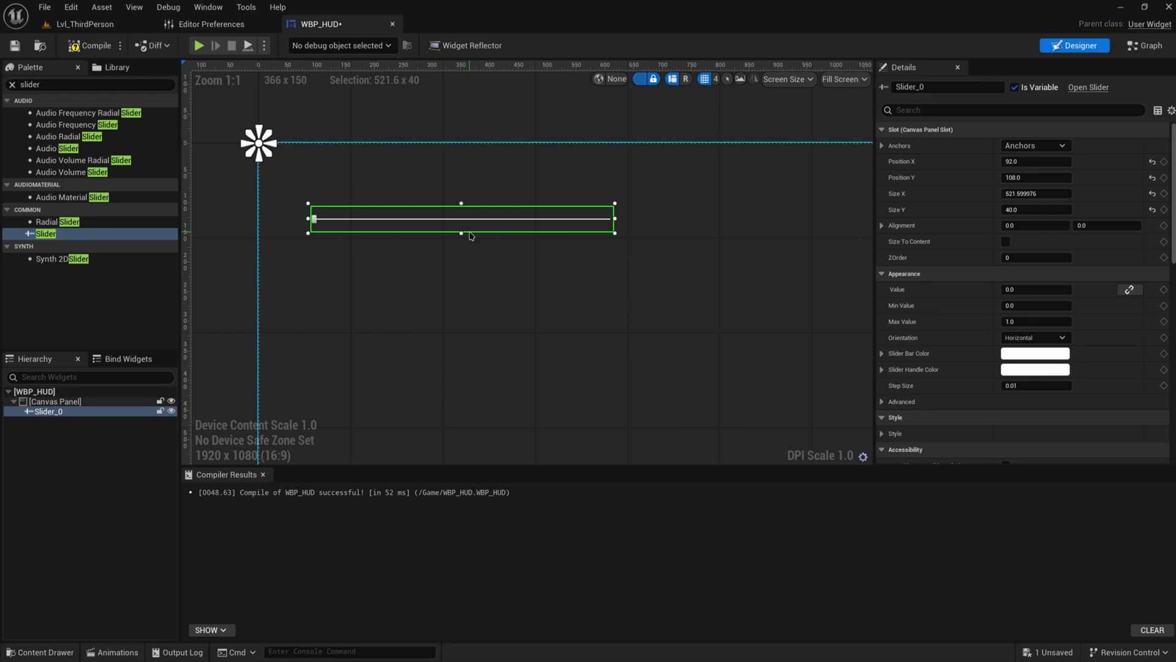
# Step: Add an Event Tick node to the WBP_HUD event graph
pyautogui.click(1145, 44)
pyautogui.rightClick(481, 441)
pyautogui.write('tick')
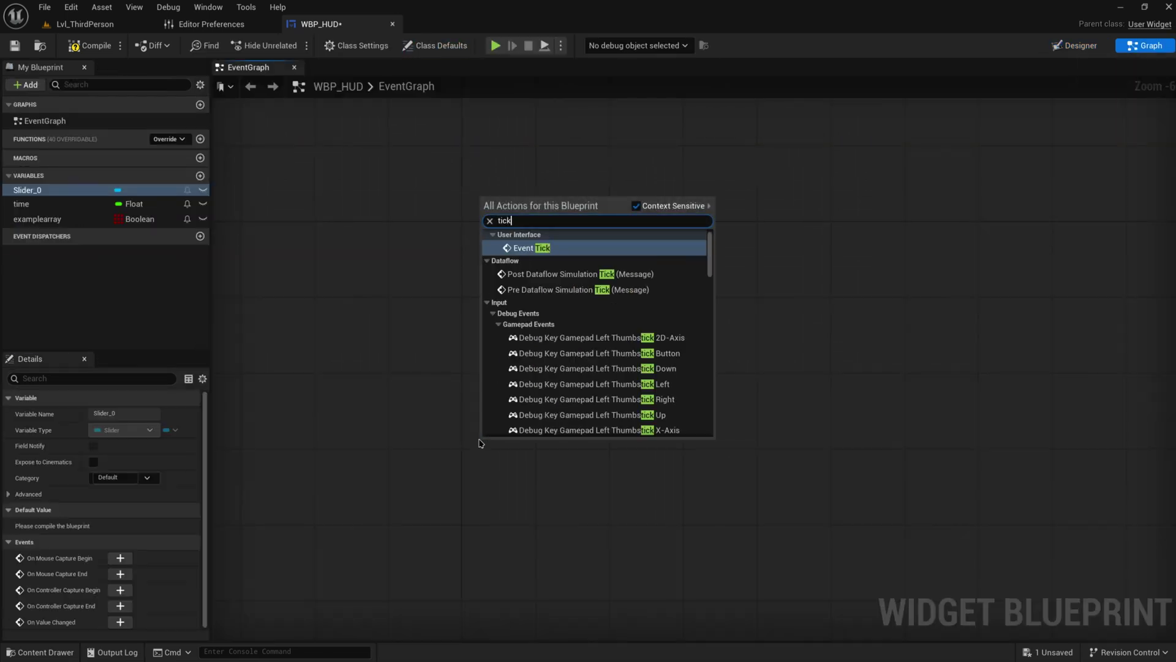
pyautogui.press('Return')
# Step: Place a Slider_0 reference node beside Event Tick
pyautogui.moveTo(73, 209); pyautogui.dragTo(460, 392)
pyautogui.scroll(5, 471, 402)
pyautogui.moveTo(380, 327); pyautogui.dragTo(500, 451)
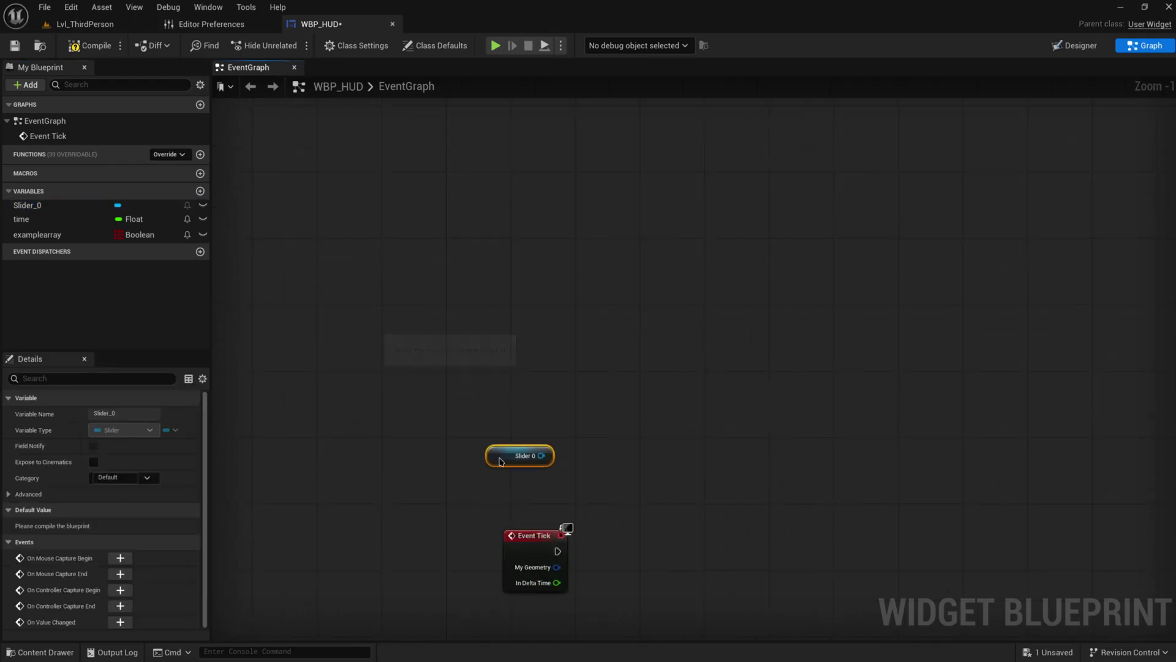
pyautogui.scroll(1, 500, 451)
pyautogui.moveTo(500, 451); pyautogui.dragTo(440, 307, button='right')
# Step: Add a Get Value node from the Slider_0 reference, then go back to Designer
pyautogui.moveTo(483, 312); pyautogui.dragTo(625, 392)
pyautogui.write('get value')
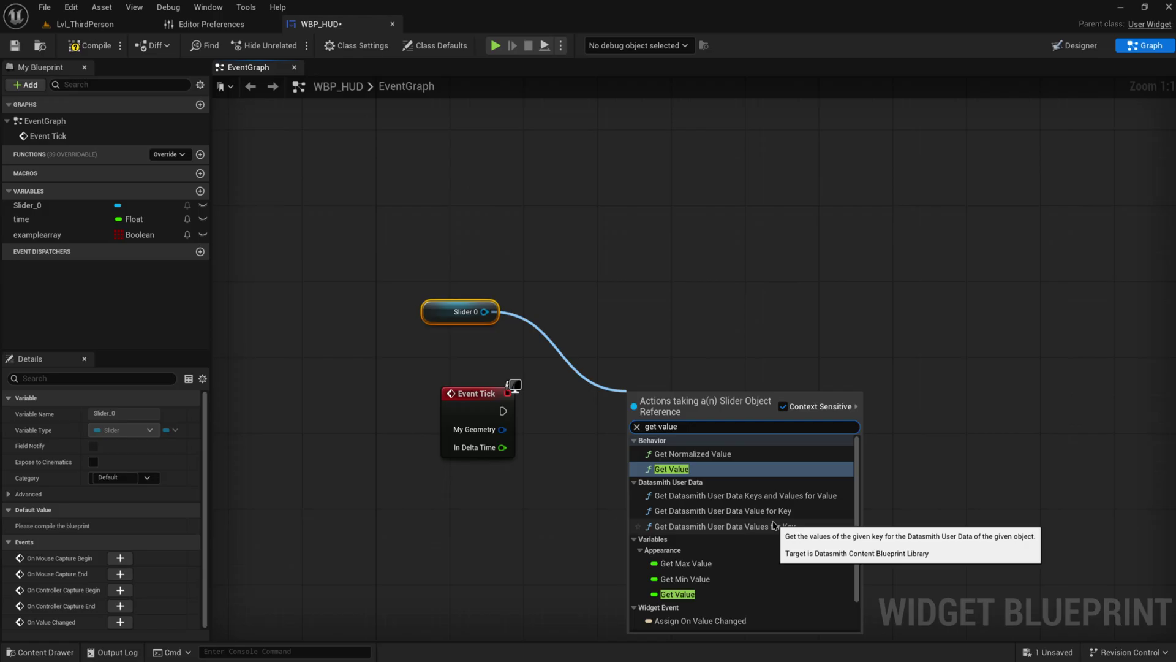
pyautogui.scroll(-2, 773, 525)
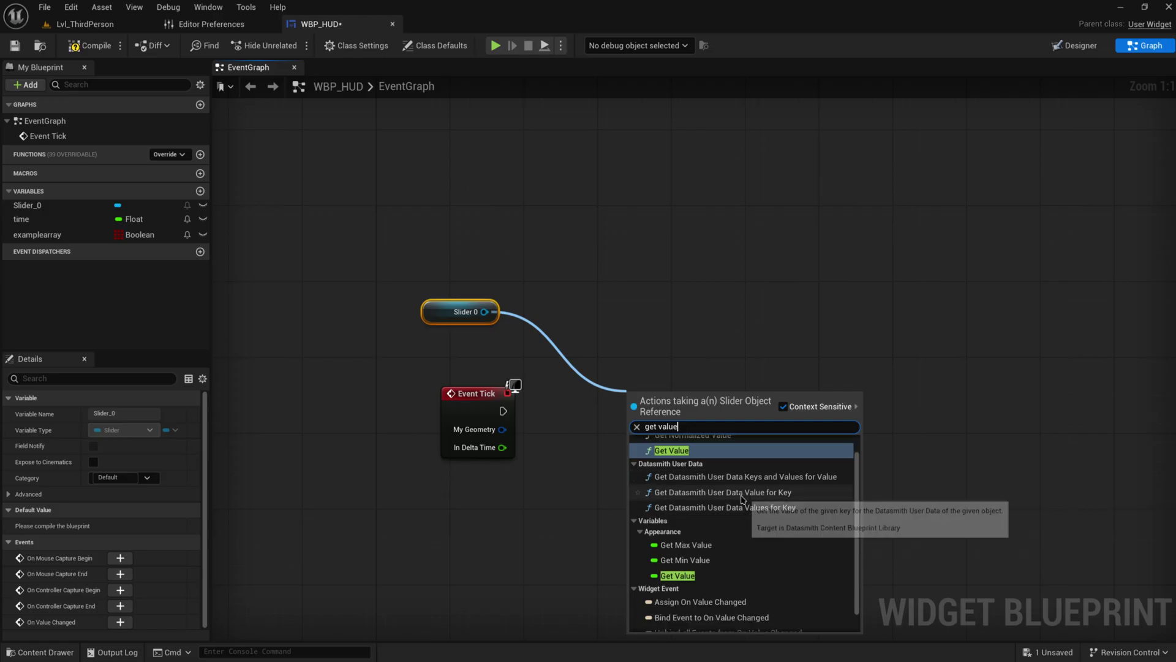
pyautogui.click(686, 525)
pyautogui.moveTo(484, 311); pyautogui.dragTo(656, 259)
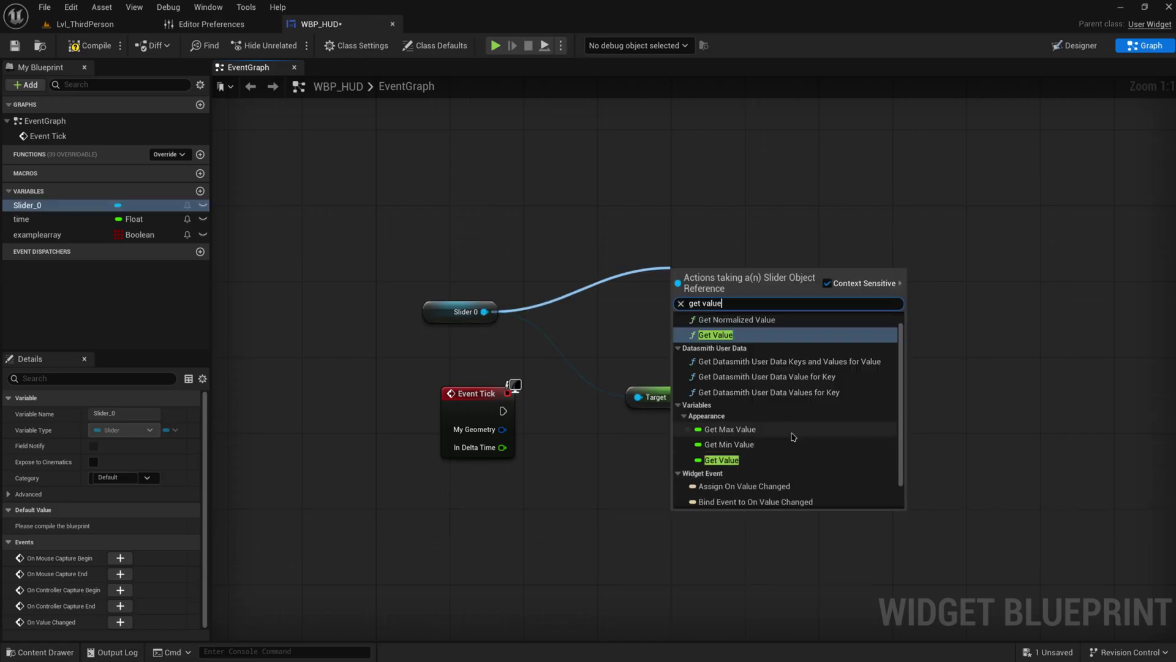
pyautogui.click(1081, 46)
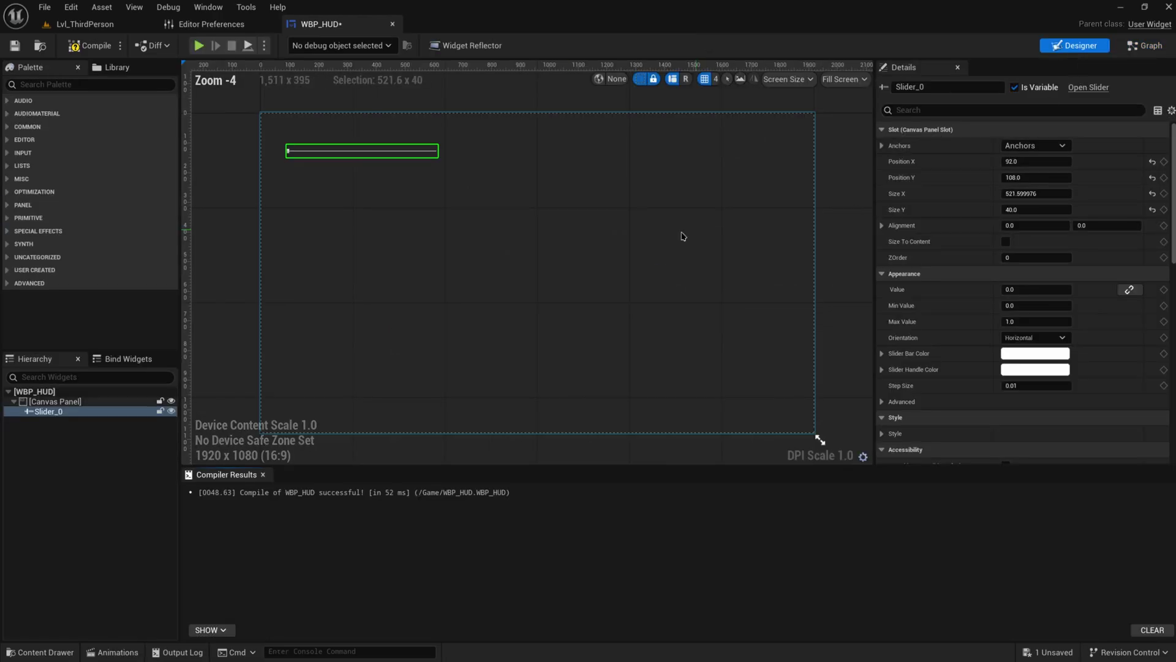
pyautogui.scroll(3, 310, 171)
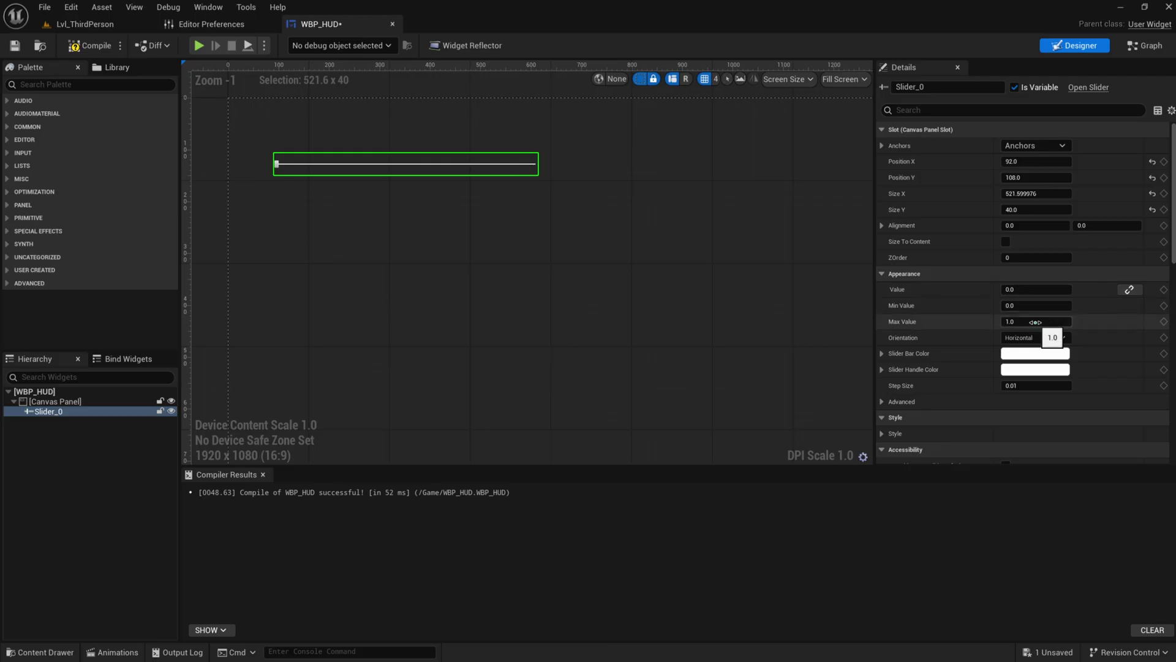
pyautogui.click(1061, 338)
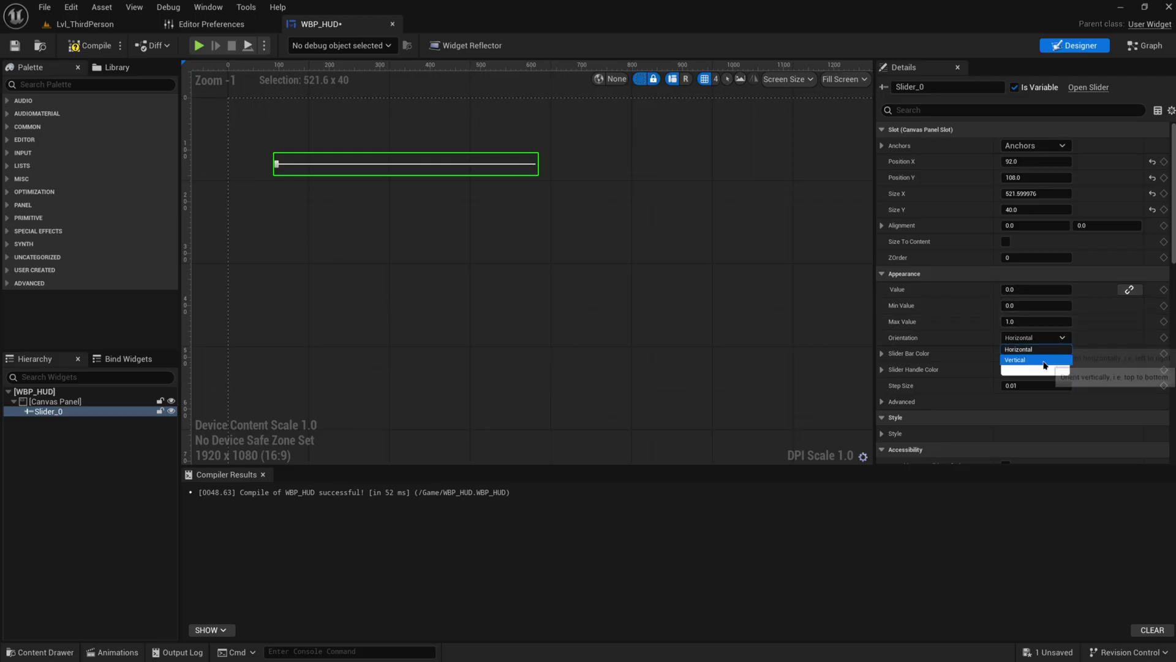
pyautogui.click(1045, 362)
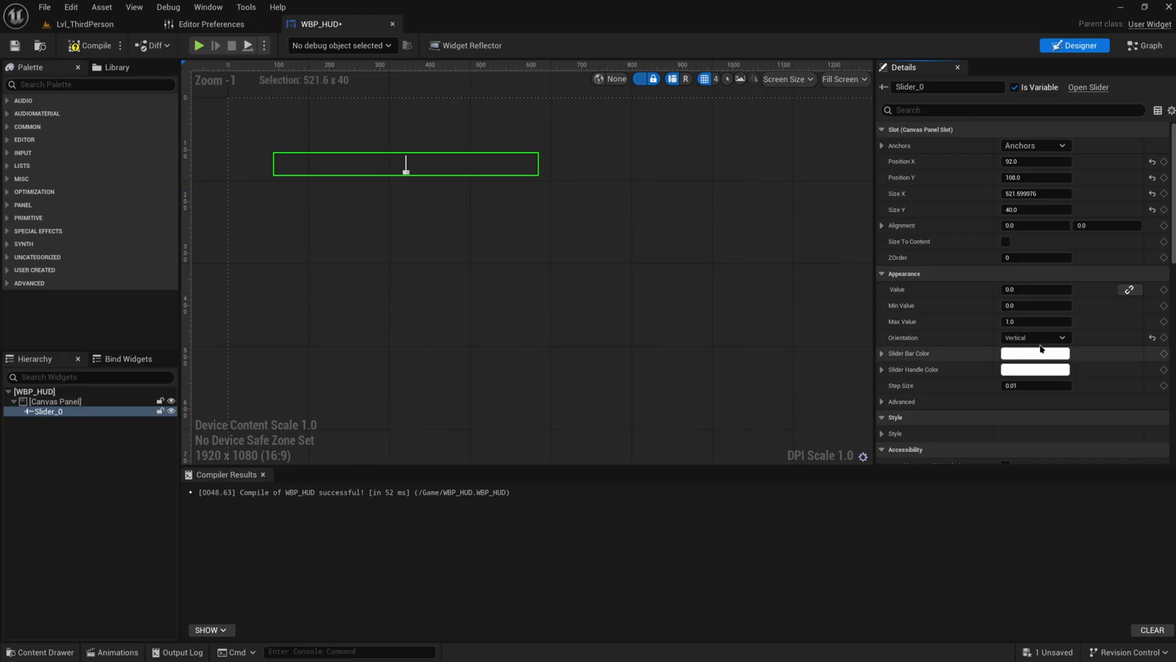
pyautogui.click(1042, 337)
pyautogui.click(1041, 350)
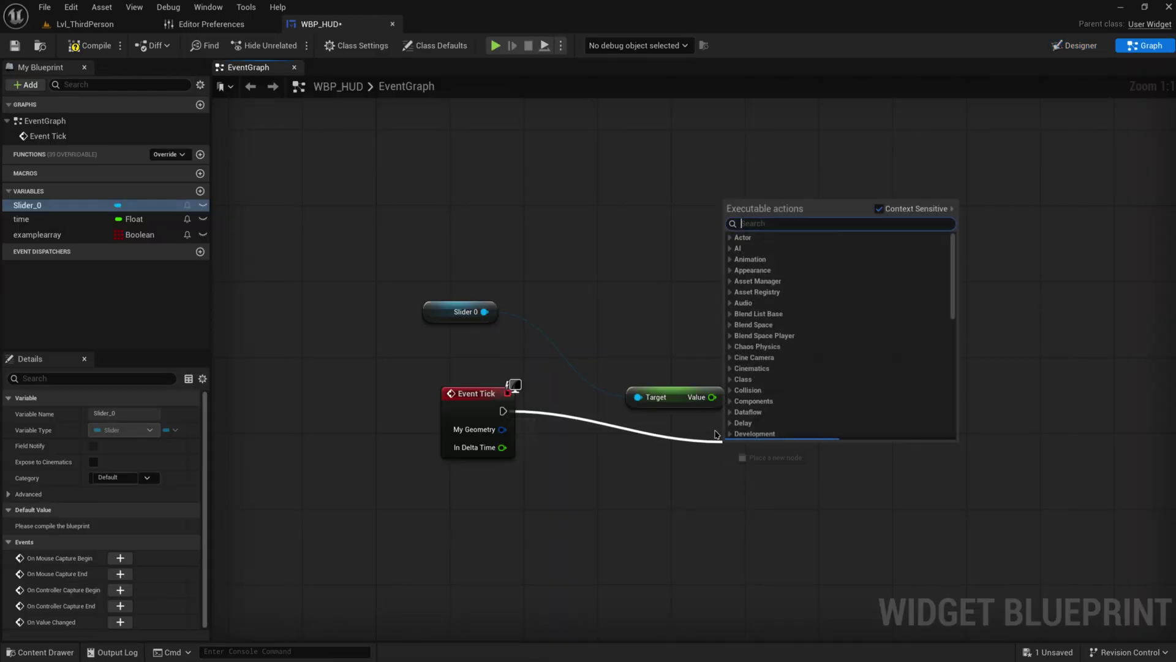
pyautogui.write('print')
# Step: Add Print String, feed it In Delta Time as Duration and the slider Value, then compile
pyautogui.press('Return')
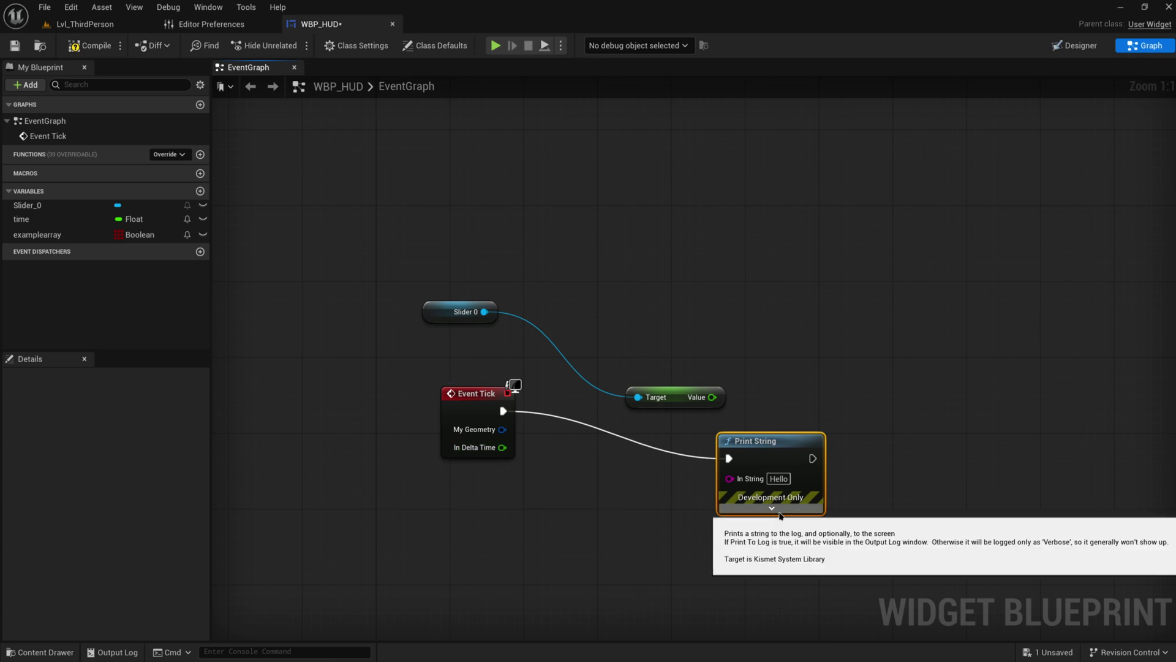
pyautogui.click(776, 510)
pyautogui.moveTo(502, 447); pyautogui.dragTo(729, 558)
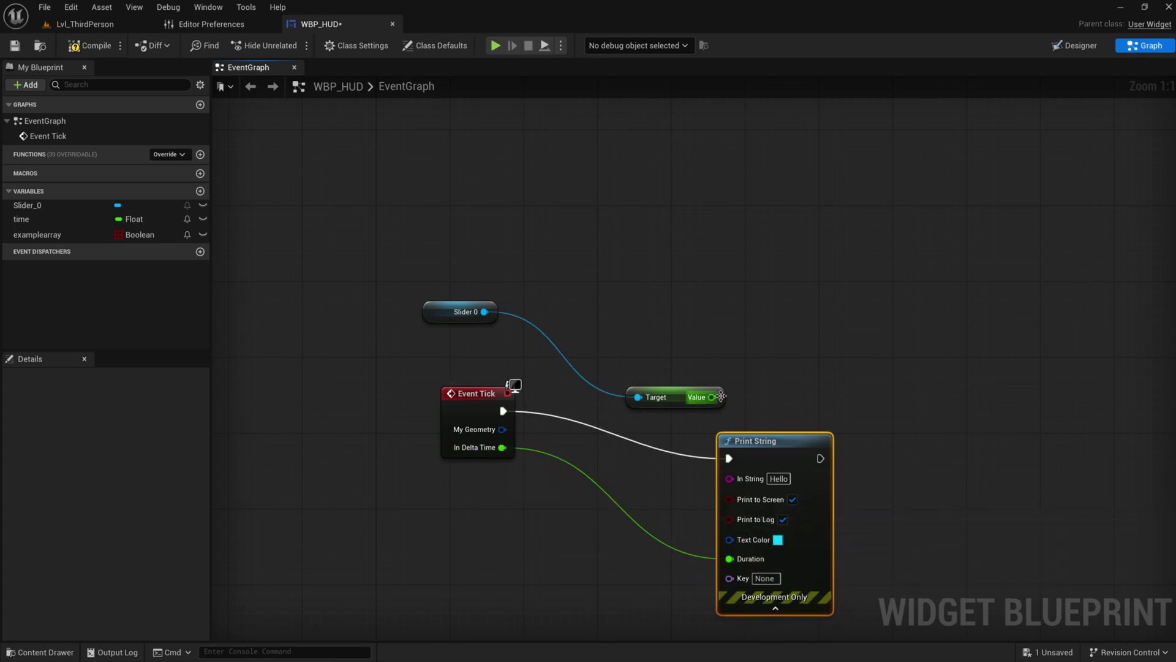
pyautogui.moveTo(721, 396); pyautogui.dragTo(729, 478)
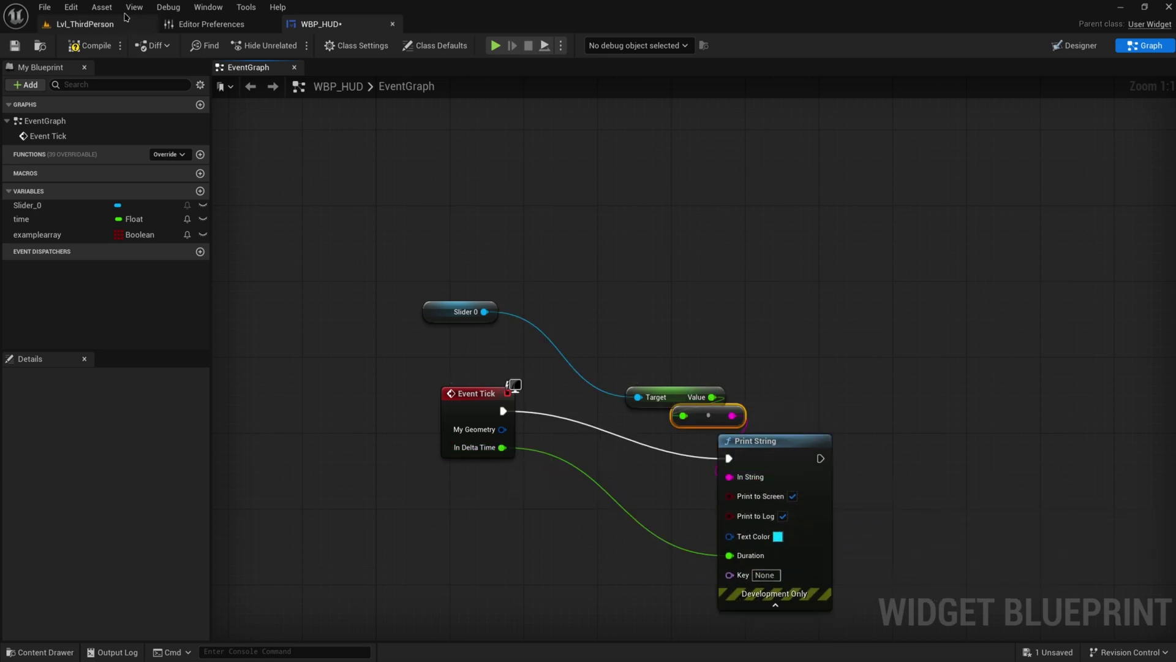
pyautogui.click(89, 45)
# Step: Play Lvl_ThirdPerson and drag the HUD slider to its maximum to check the printed value
pyautogui.click(85, 24)
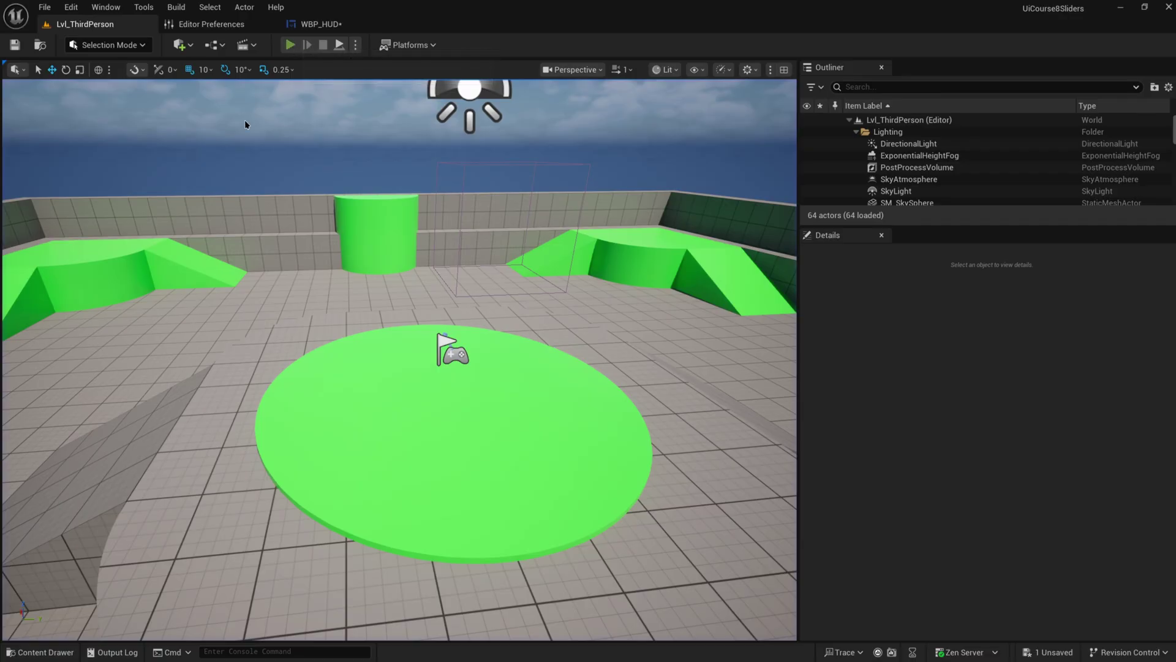
pyautogui.hotkey('alt', 'p')
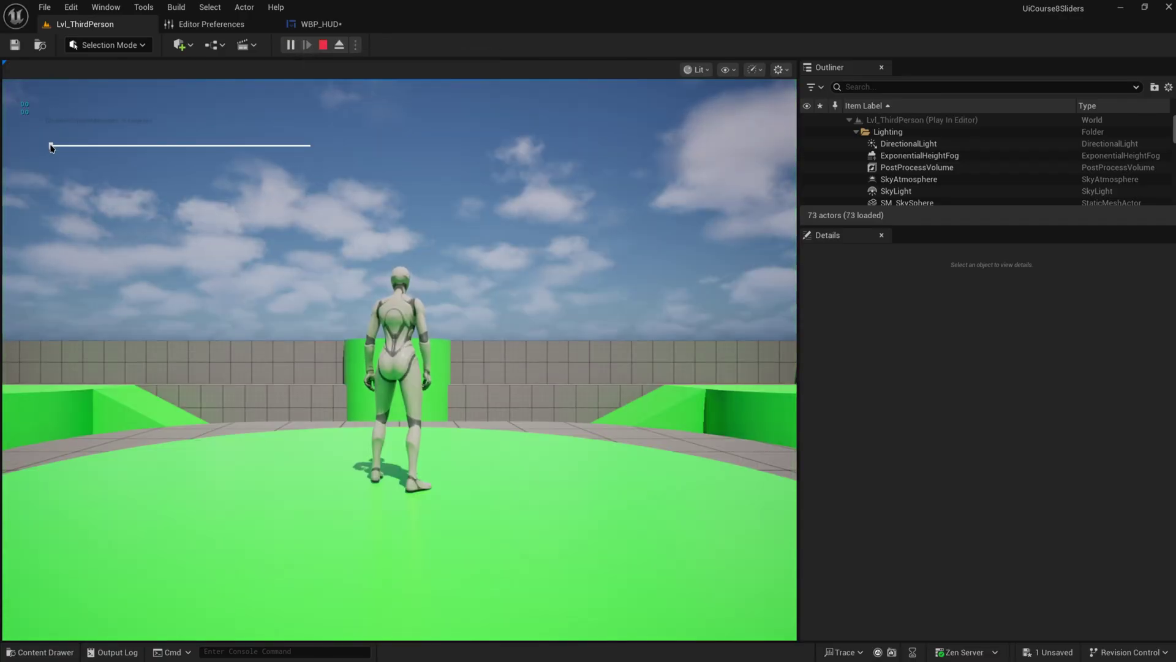
pyautogui.moveTo(226, 166); pyautogui.dragTo(394, 174)
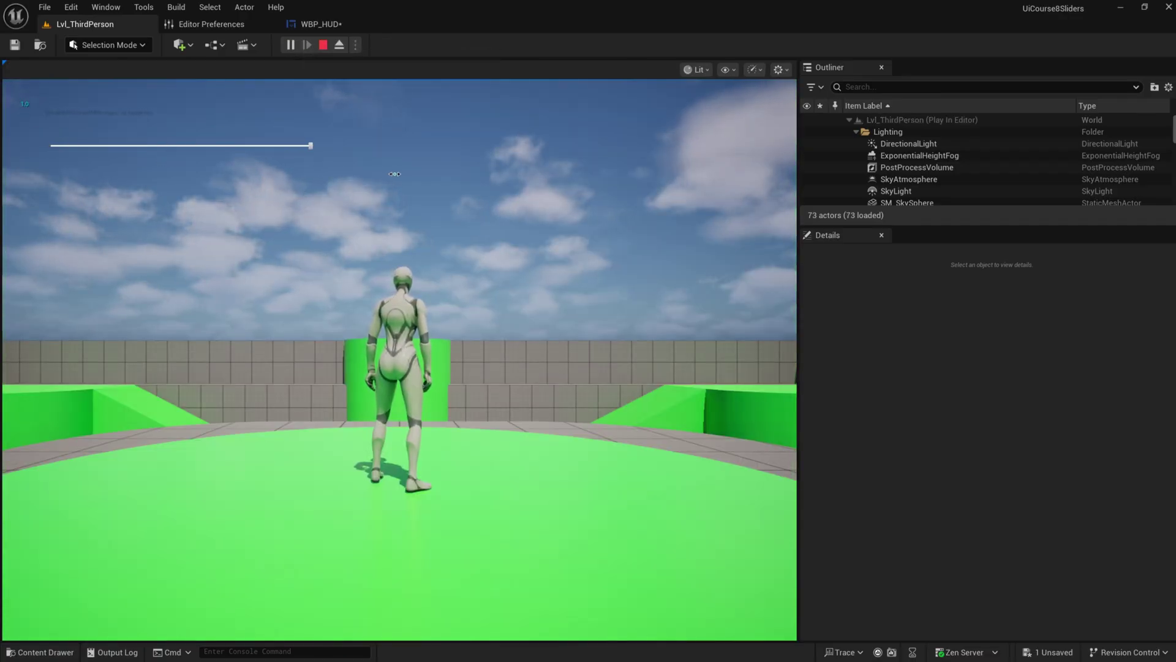
pyautogui.click(323, 44)
pyautogui.click(321, 24)
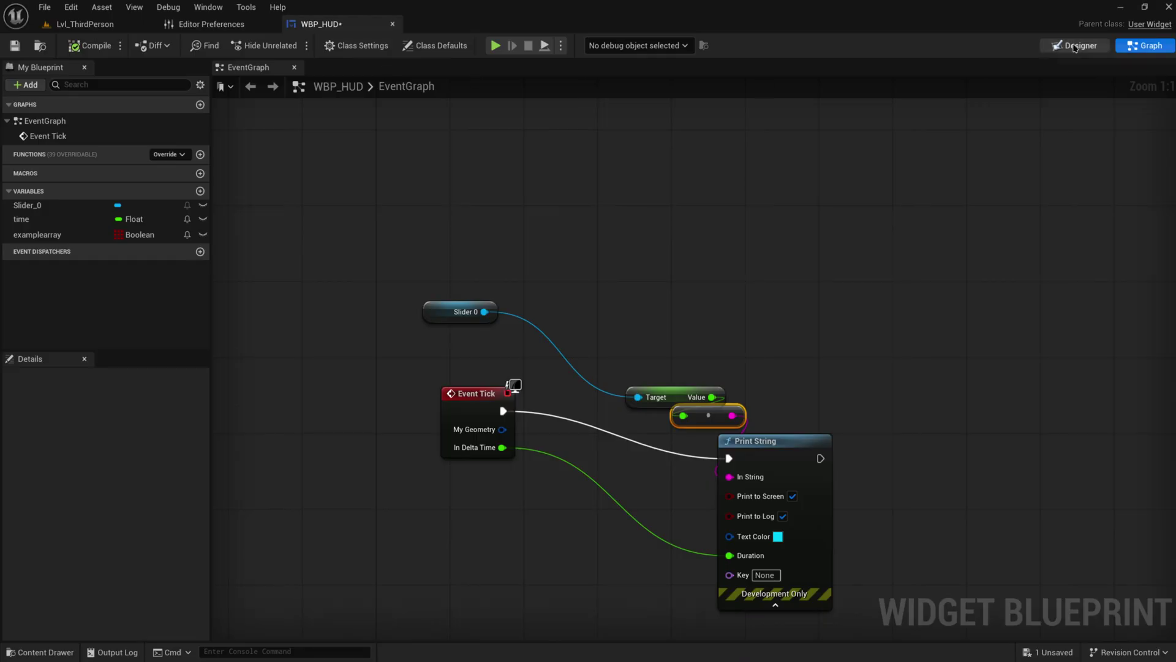
# Step: Set Slider_0's Min Value to 100 and Max Value to 800, then go back to Lvl_ThirdPerson
pyautogui.click(1075, 46)
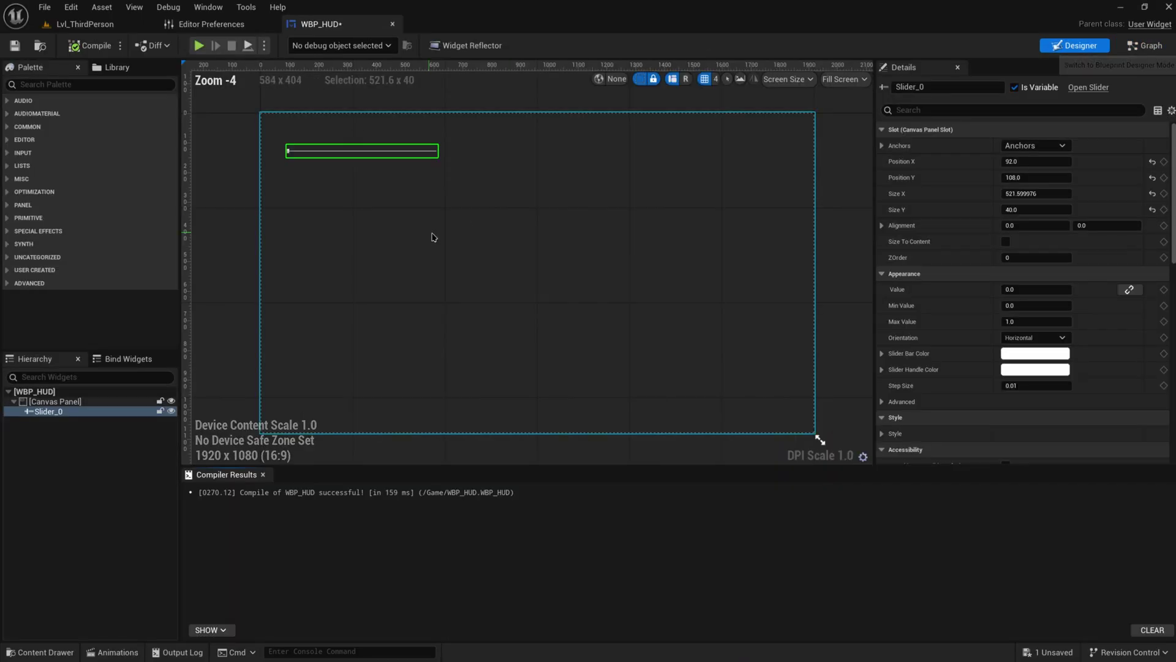
pyautogui.click(1031, 306)
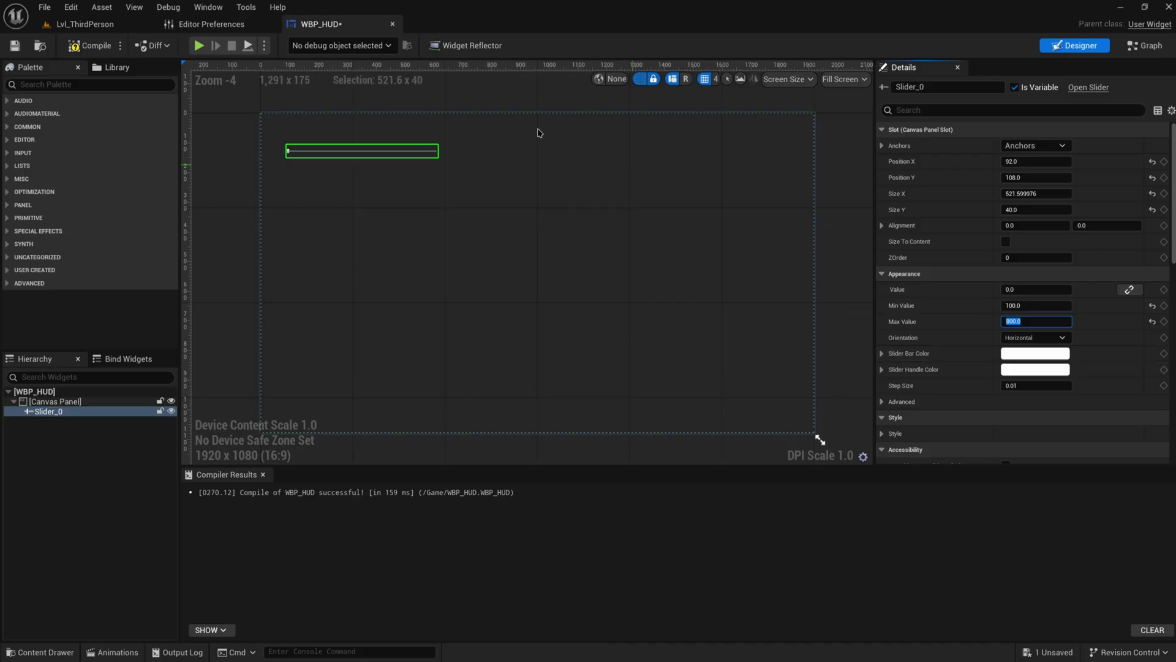
pyautogui.click(104, 27)
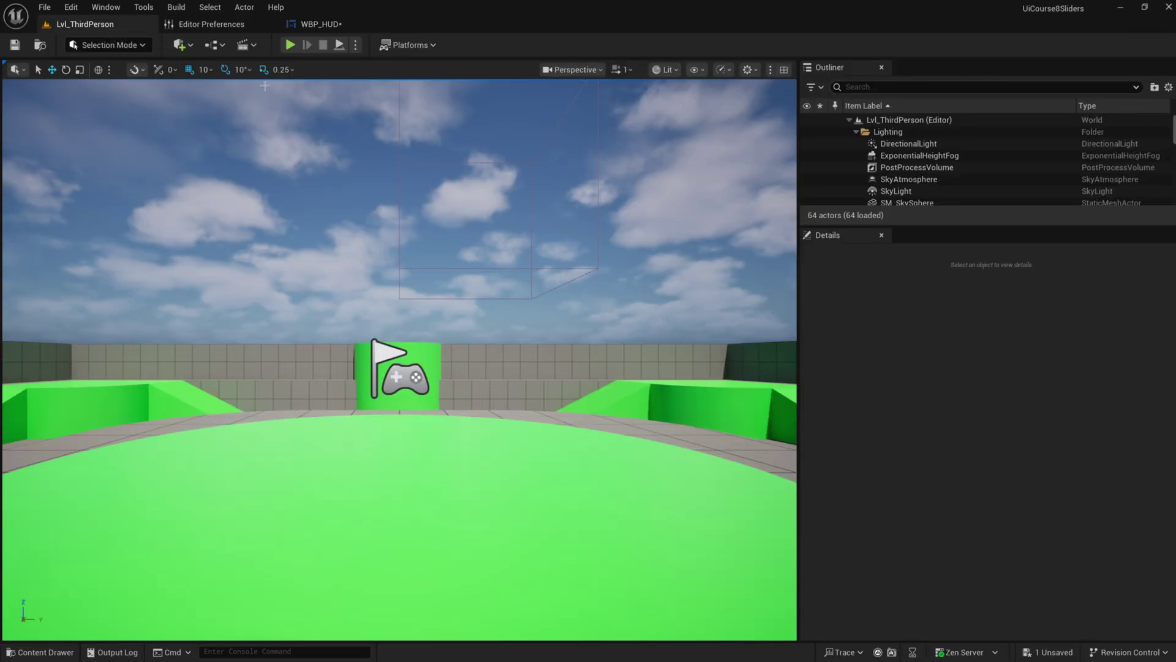
# Step: In play mode, drag the HUD slider right, to its maximum, and back left, watching 100–800 values
pyautogui.click(291, 45)
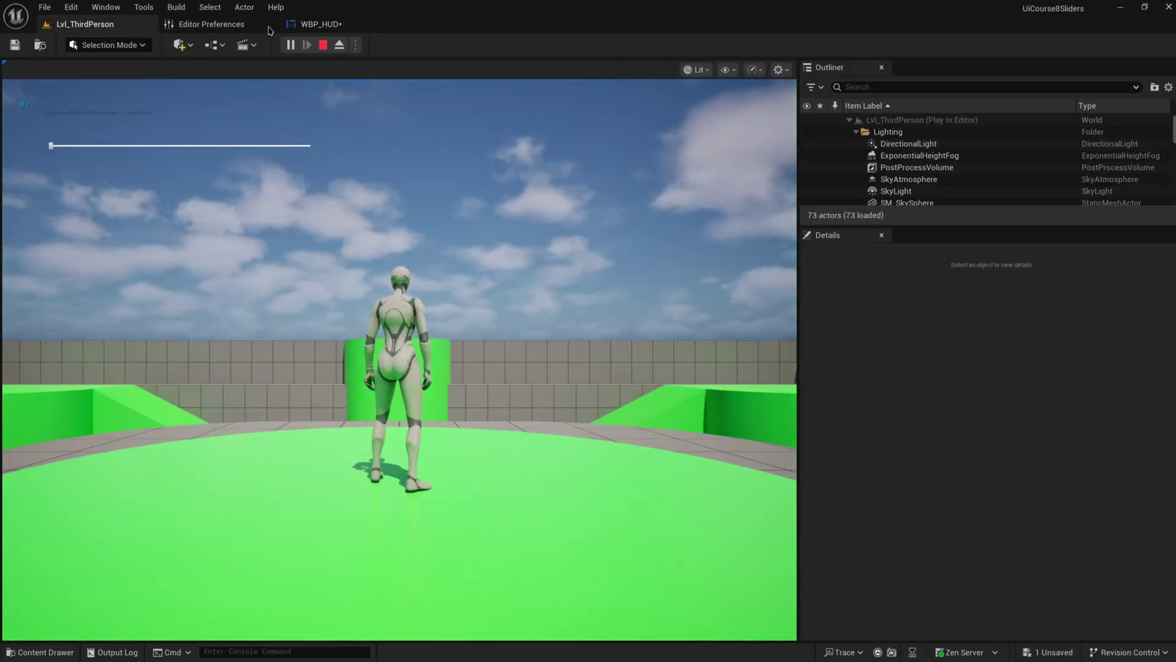
pyautogui.click(314, 23)
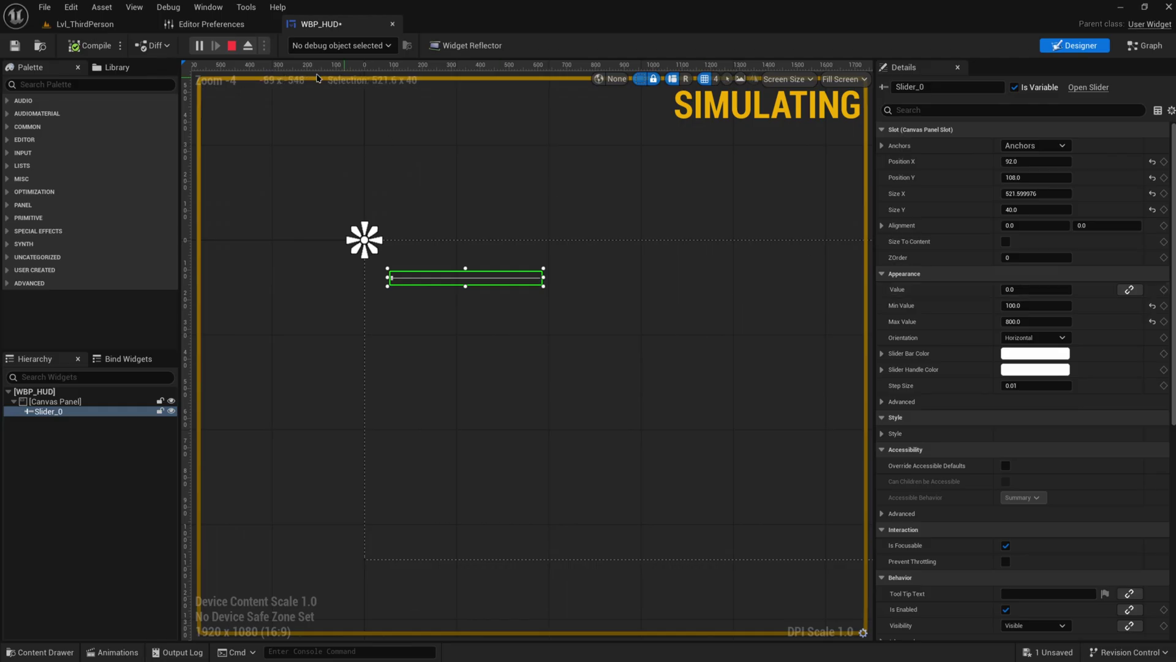
pyautogui.click(85, 23)
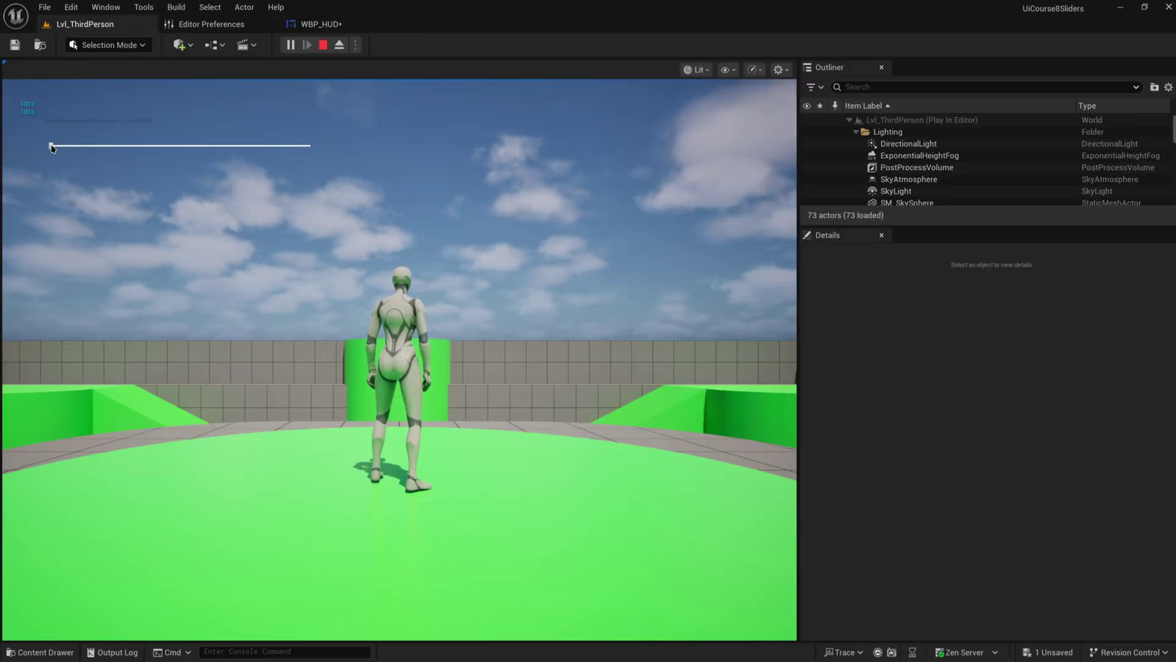
pyautogui.moveTo(195, 149); pyautogui.dragTo(257, 148)
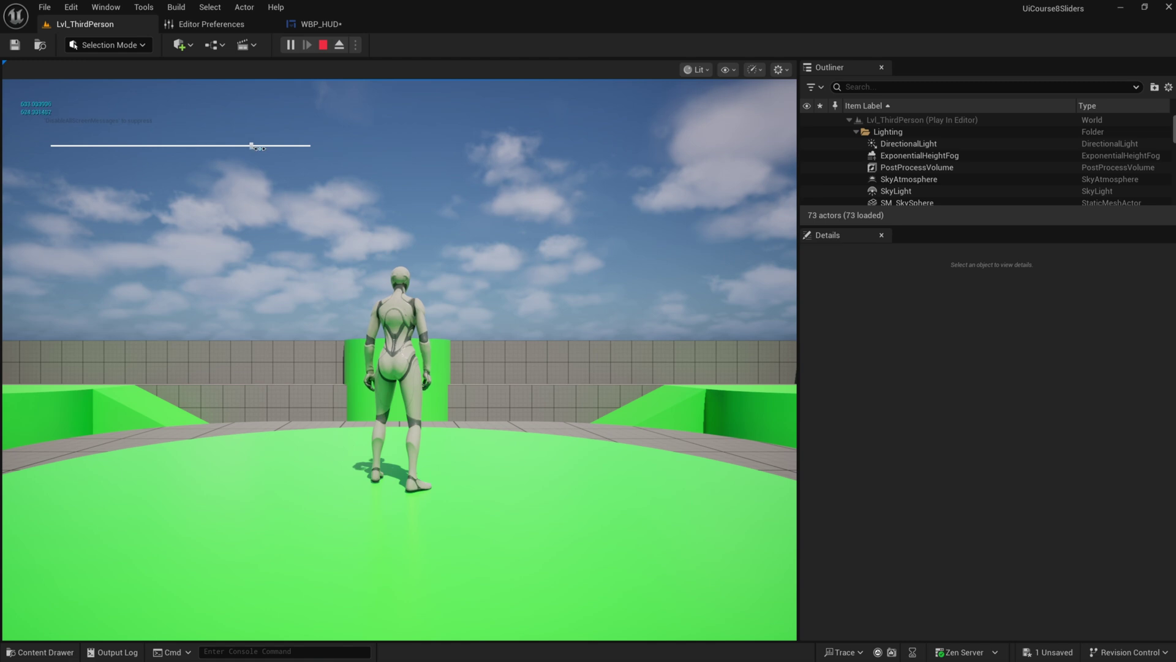
pyautogui.moveTo(9, 164); pyautogui.dragTo(377, 174)
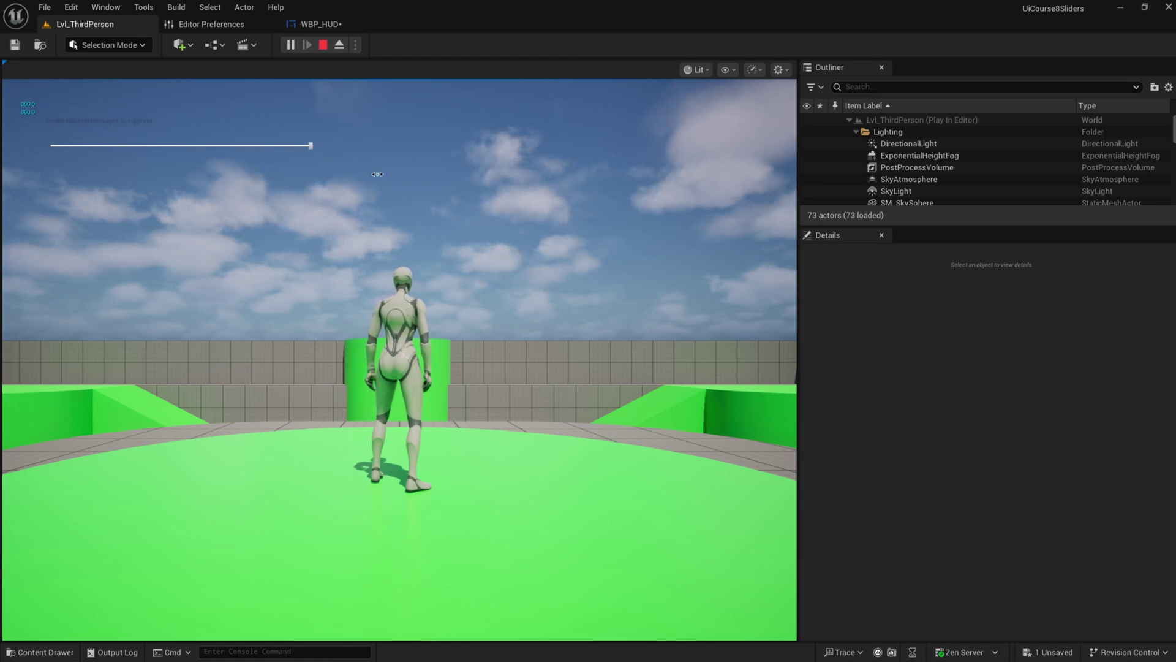
pyautogui.moveTo(174, 174); pyautogui.dragTo(124, 186)
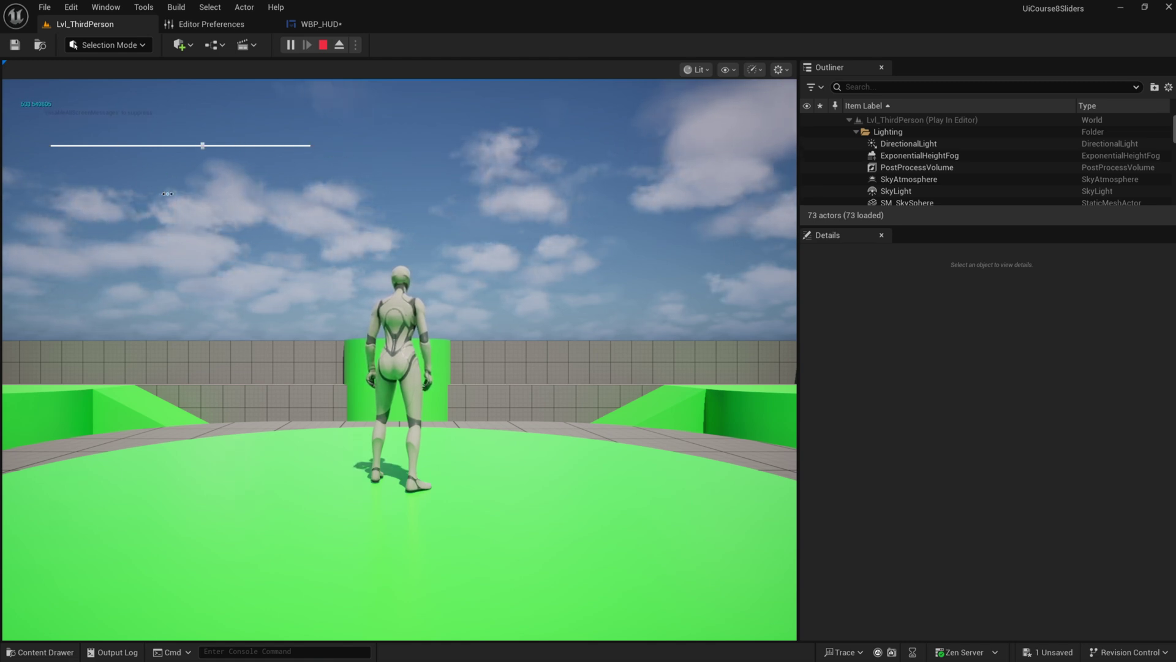
# Step: Stop playing and reset Slider_0 to Min Value 0.0 and Max Value 1.0
pyautogui.click(323, 45)
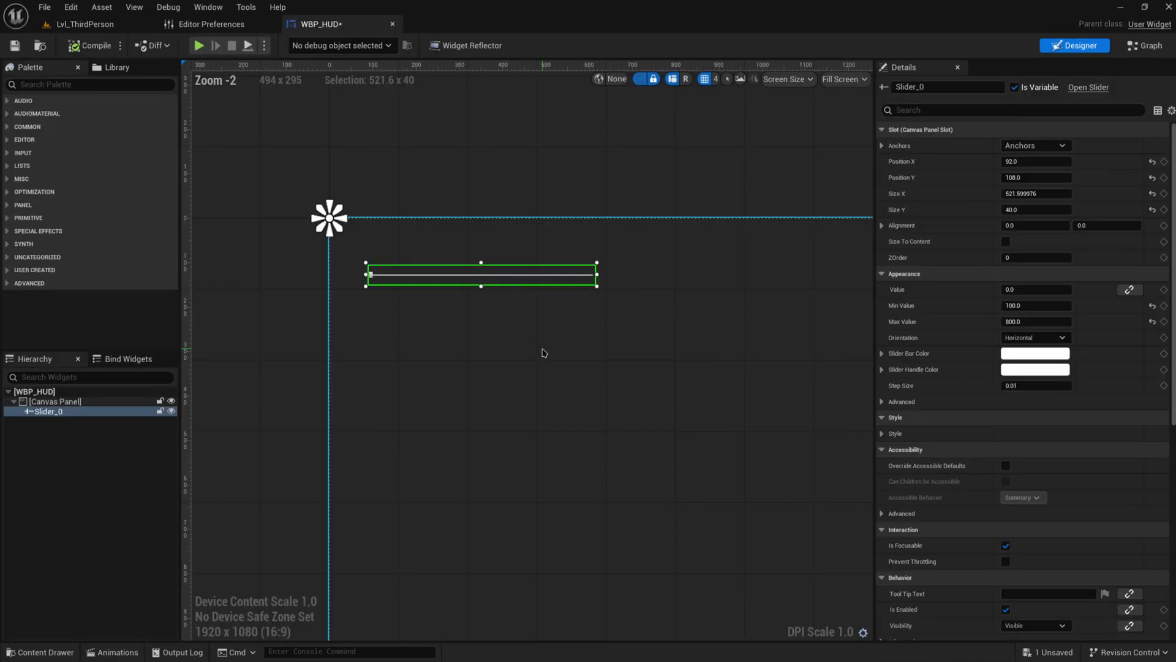
pyautogui.click(1035, 305)
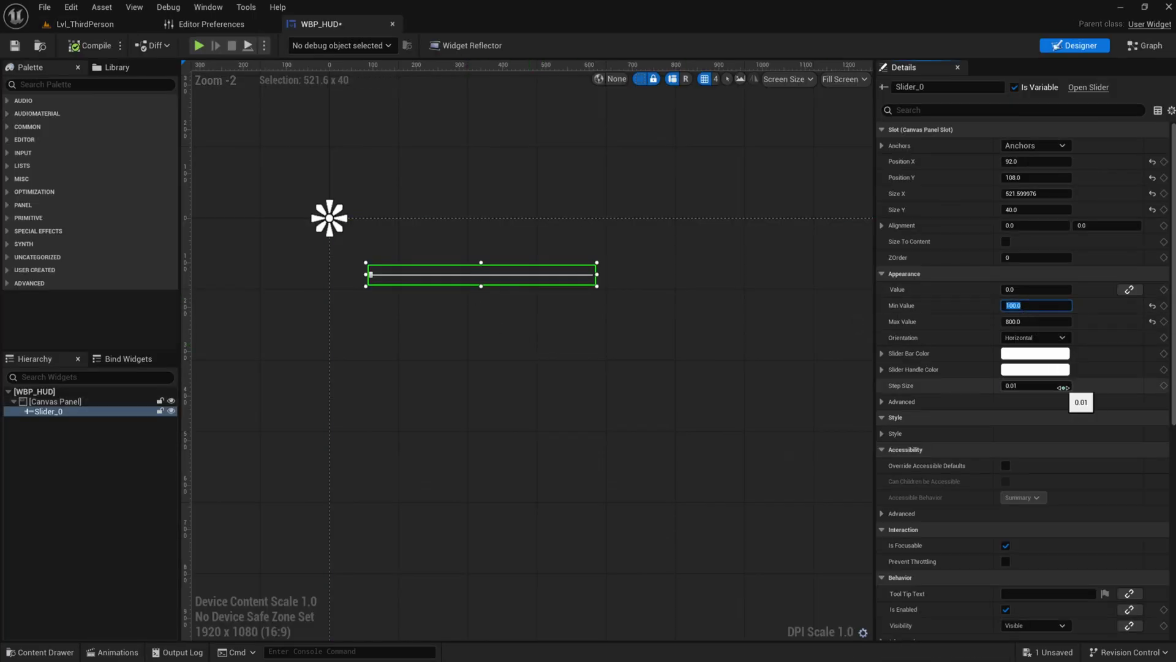
pyautogui.write('800')
pyautogui.hotkey('shift', 'Tab')
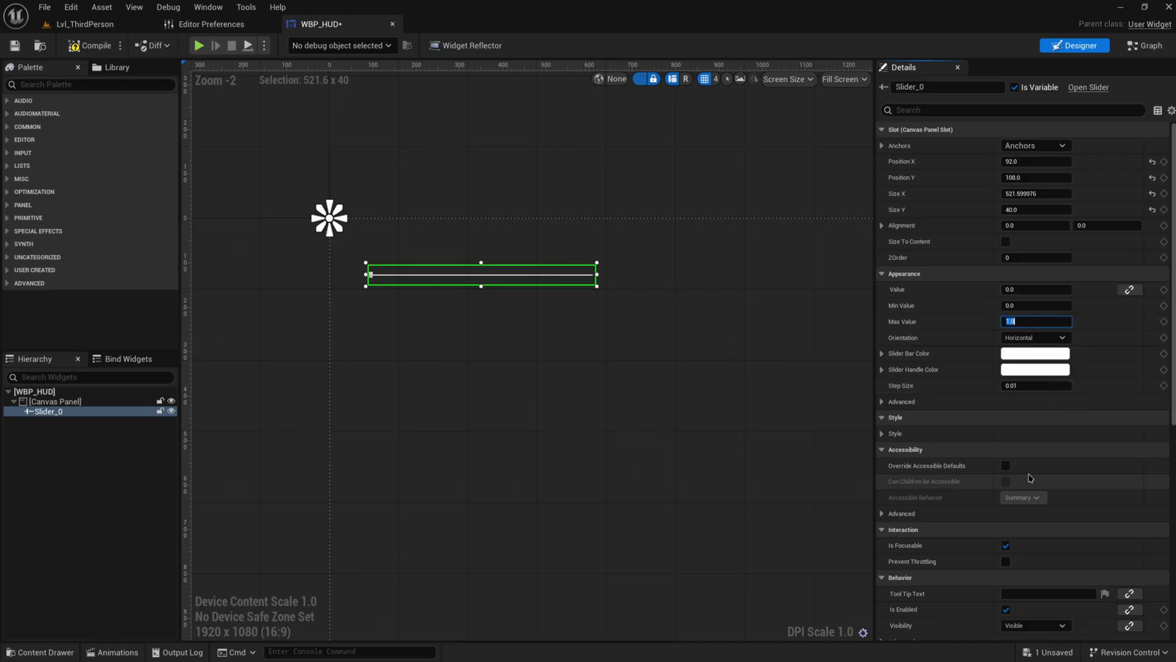
pyautogui.click(105, 86)
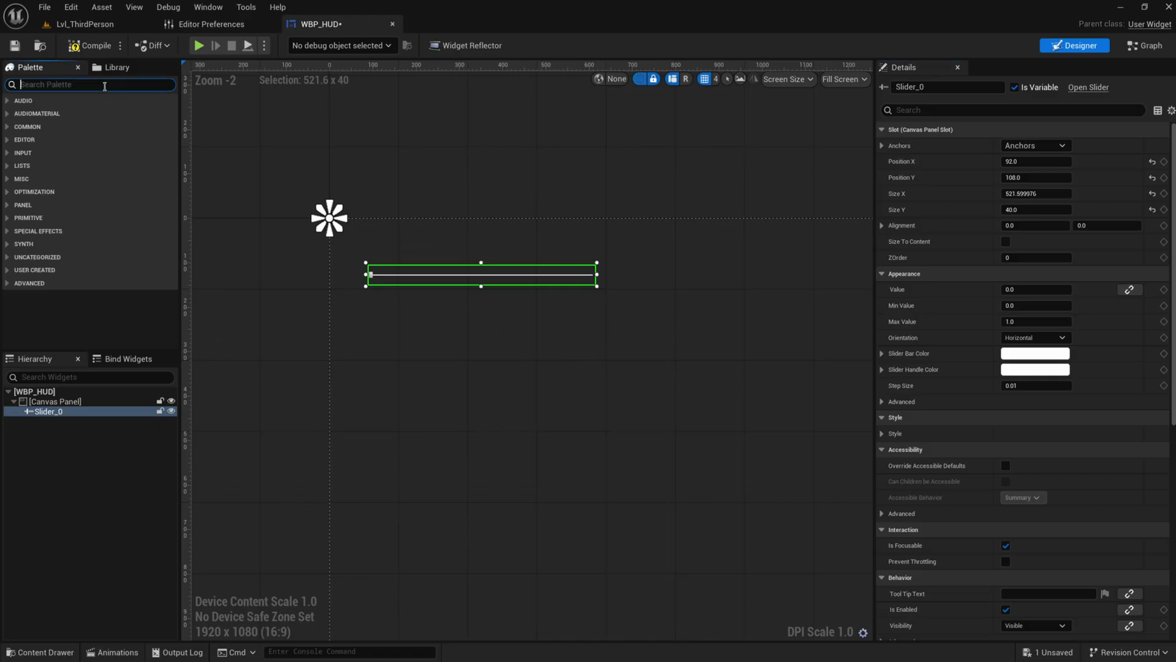
# Step: Add a Progress Bar below the slider and bring a ProgressBar_0 reference into the graph
pyautogui.write('prog')
pyautogui.moveTo(58, 113); pyautogui.dragTo(602, 333)
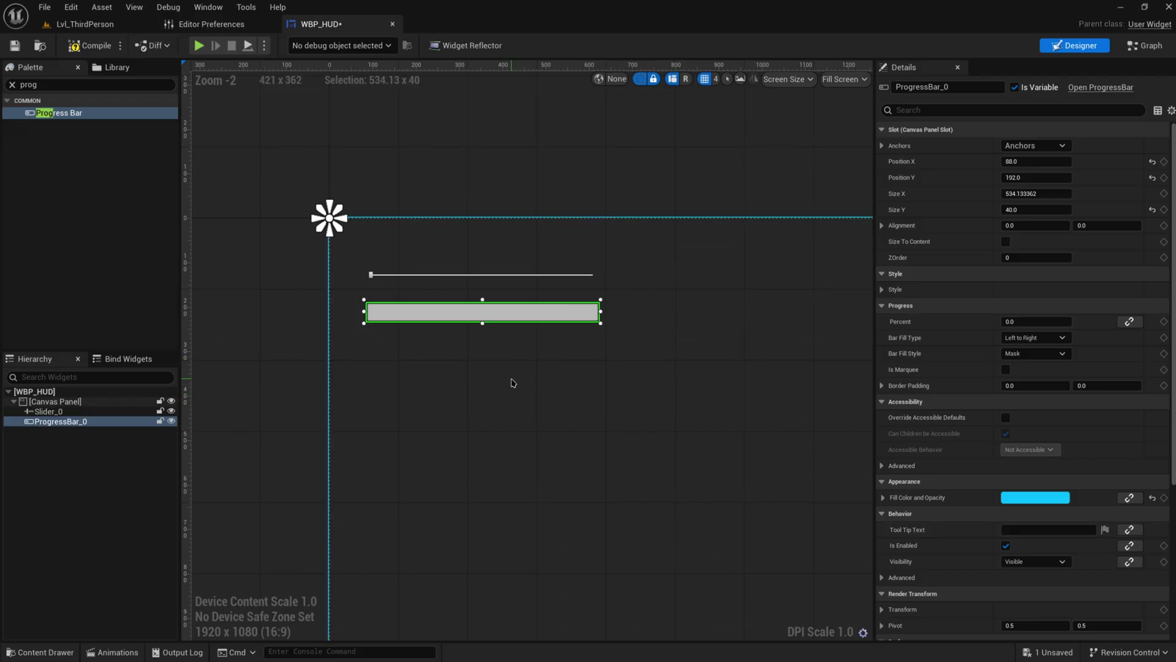
pyautogui.click(1145, 45)
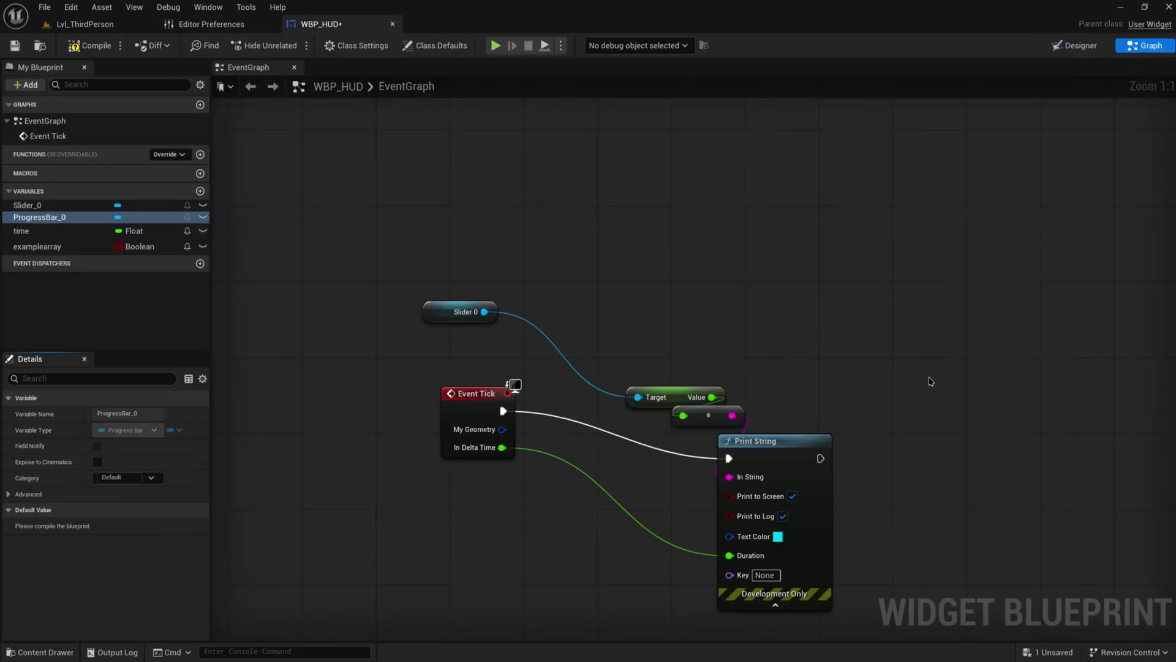
pyautogui.moveTo(931, 381); pyautogui.dragTo(826, 321, button='right')
# Step: Add Set Percent on ProgressBar_0 after Print String, with the slider's Value as In Percent
pyautogui.keyDown('ctrl'); pyautogui.moveTo(39, 217); pyautogui.dragTo(816, 335); pyautogui.keyUp('ctrl')
pyautogui.write('set per')
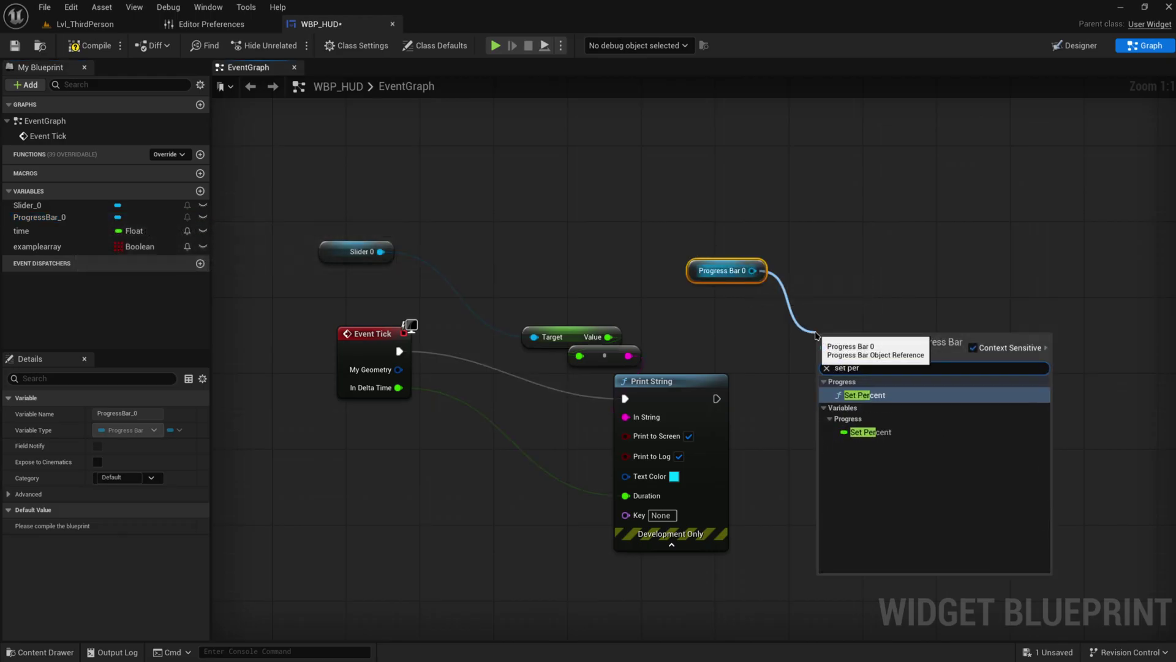
pyautogui.click(865, 395)
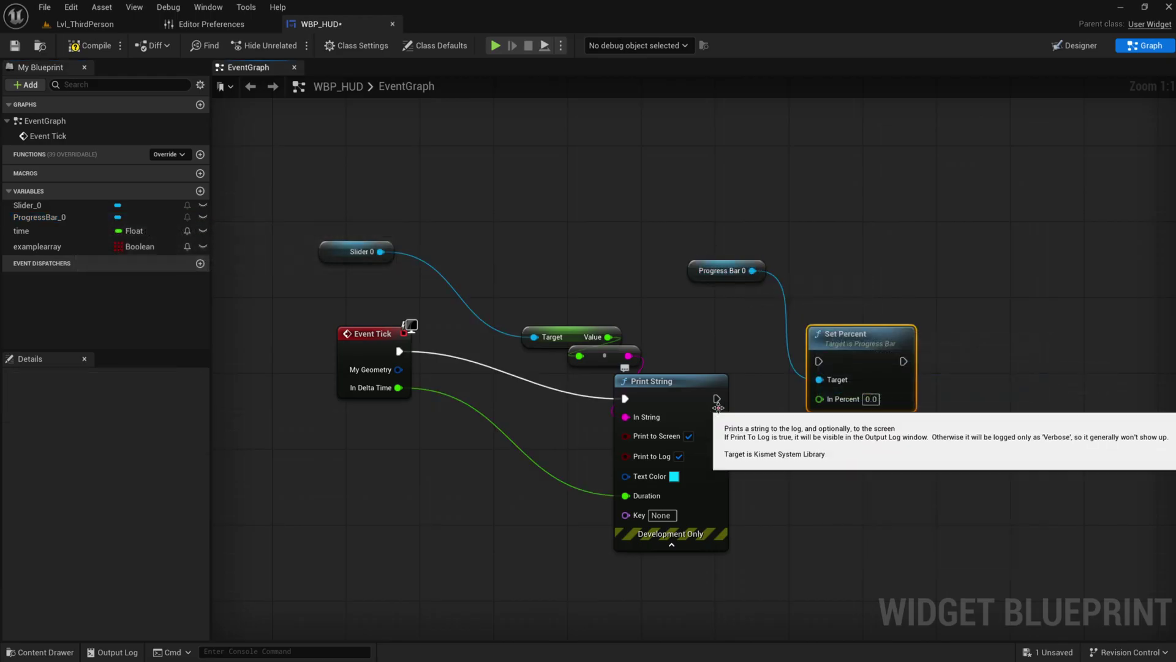
pyautogui.moveTo(718, 407); pyautogui.dragTo(820, 361)
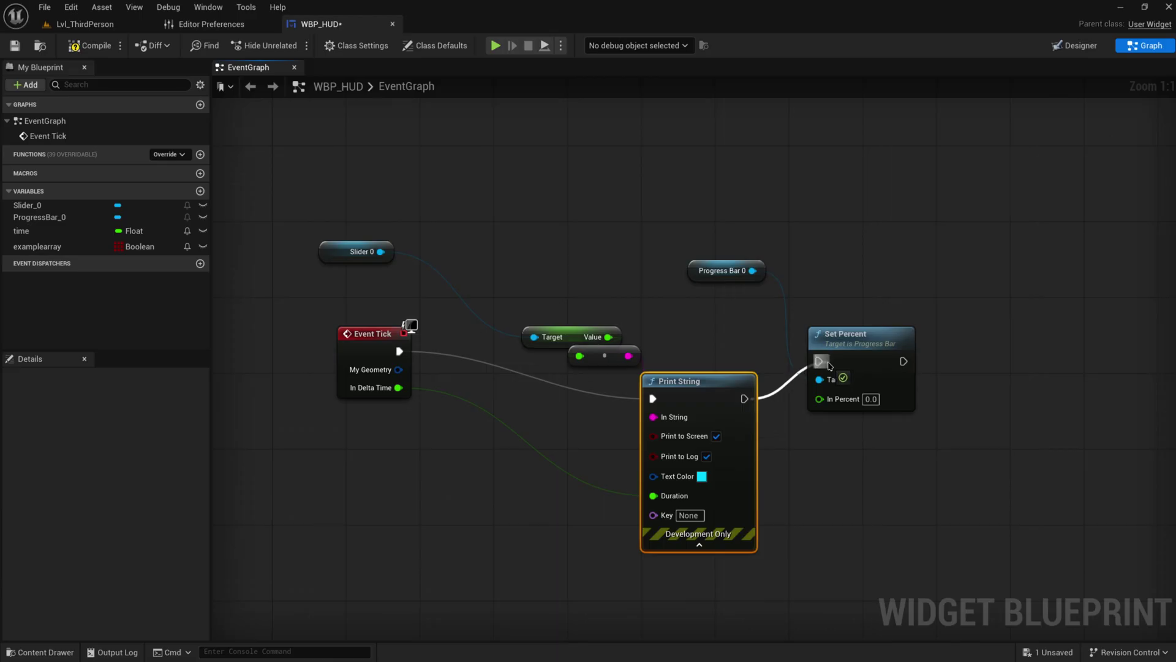
pyautogui.moveTo(609, 337); pyautogui.dragTo(820, 397)
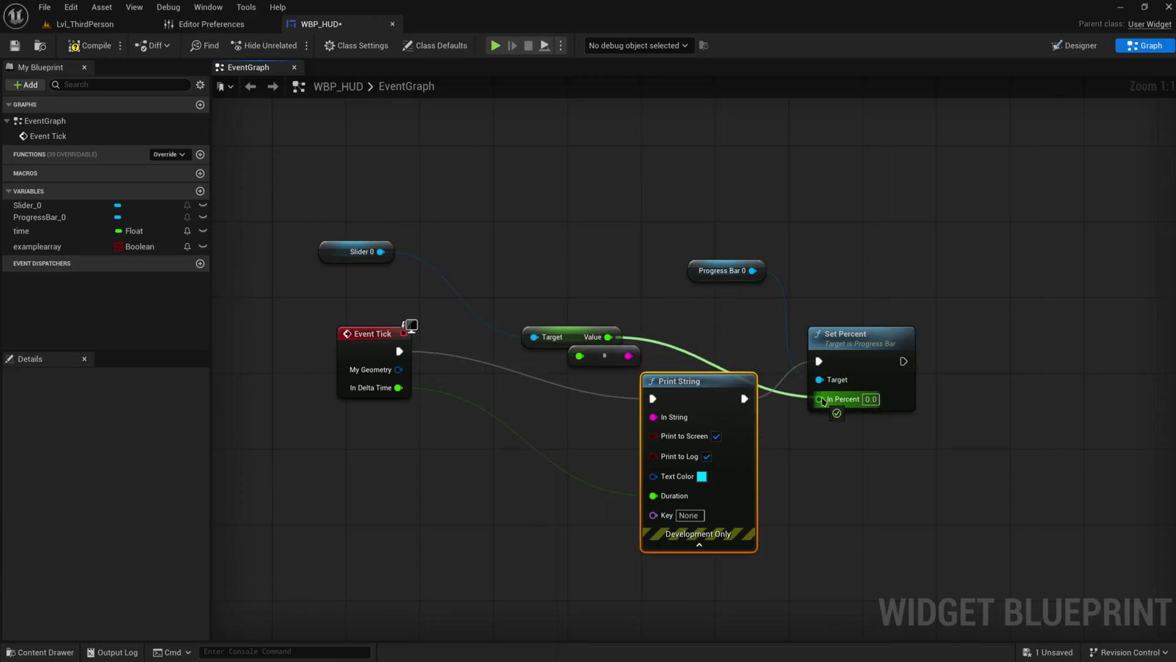
pyautogui.click(103, 25)
# Step: Play the level, drag the slider to fill the progress bar, then exit to the Designer
pyautogui.click(289, 45)
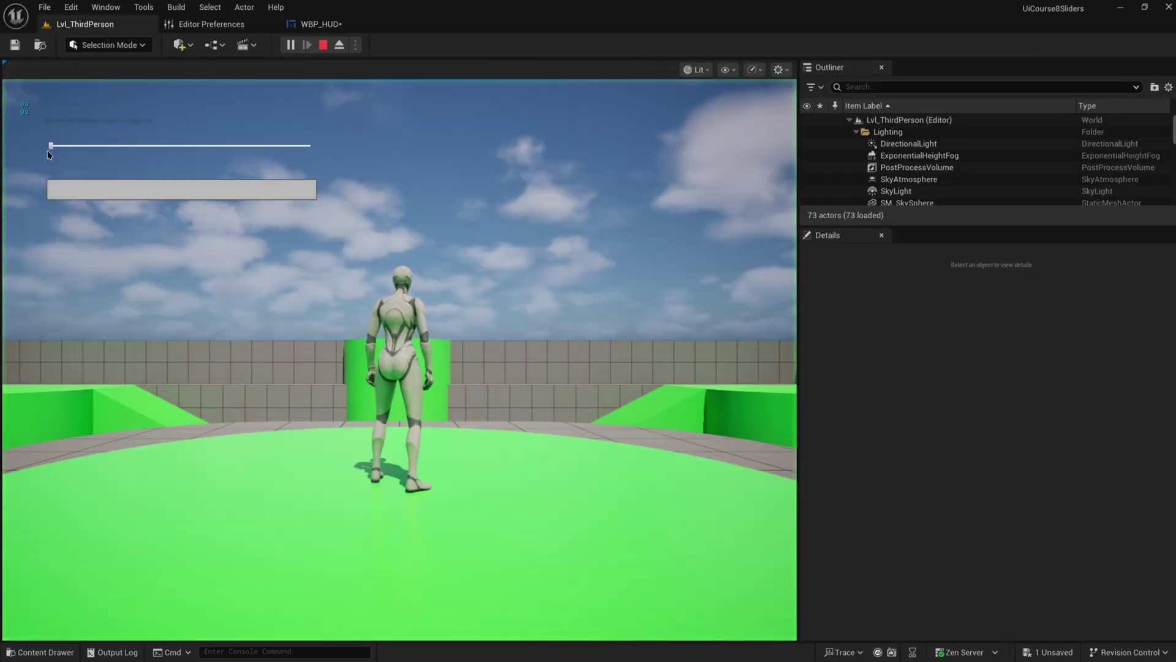
pyautogui.moveTo(50, 149); pyautogui.dragTo(221, 185)
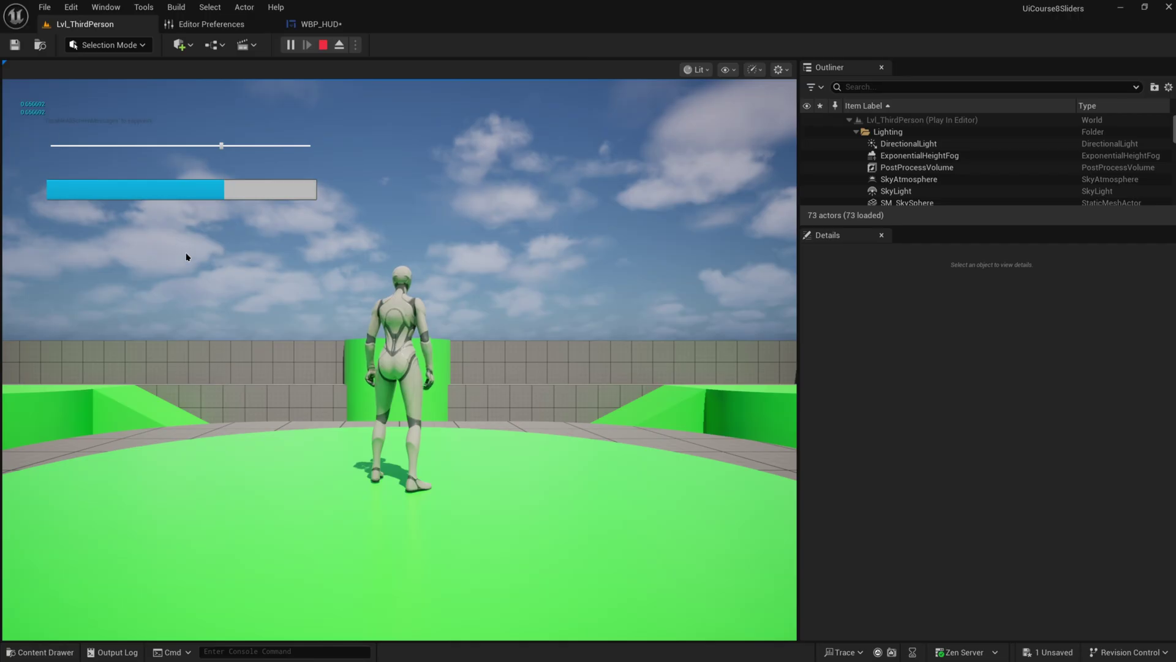
pyautogui.press('Escape')
pyautogui.click(1089, 51)
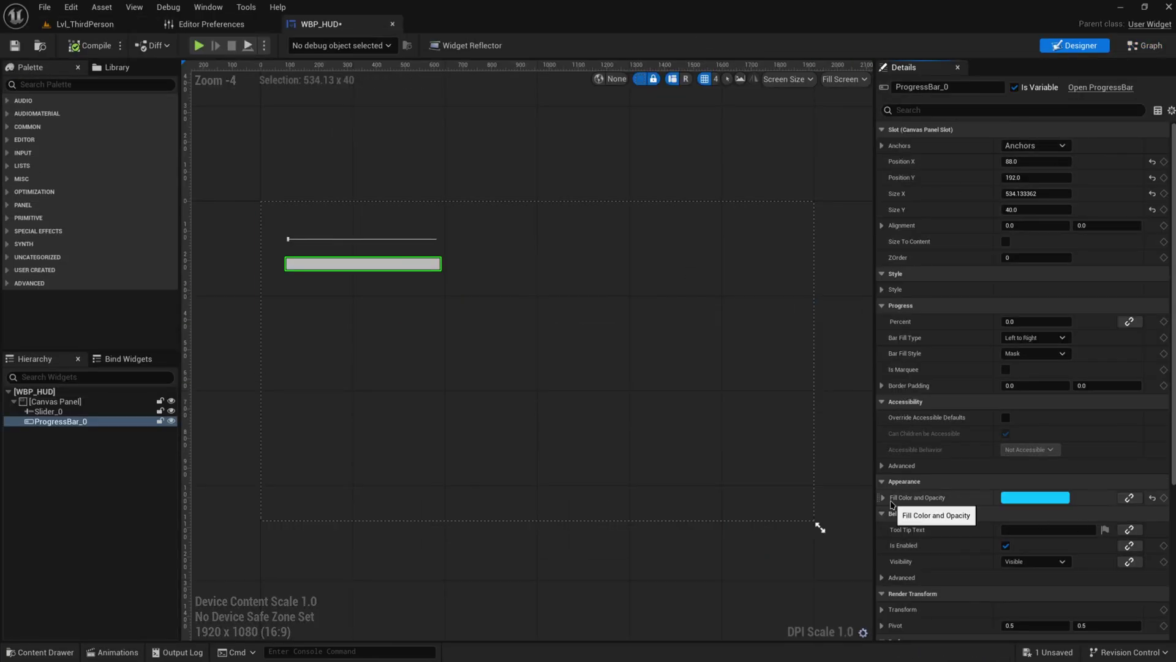
# Step: Turn off Is Marquee and try the Scale bar fill style before returning to Mask
pyautogui.click(885, 499)
pyautogui.click(886, 501)
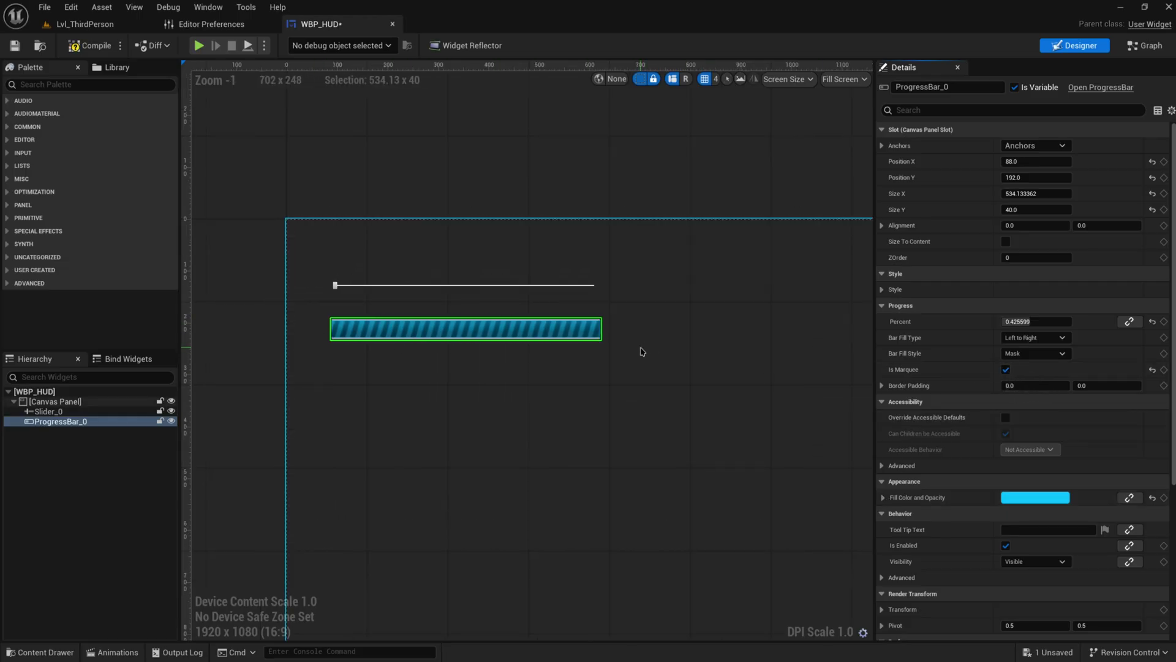
pyautogui.click(1005, 369)
pyautogui.click(1040, 354)
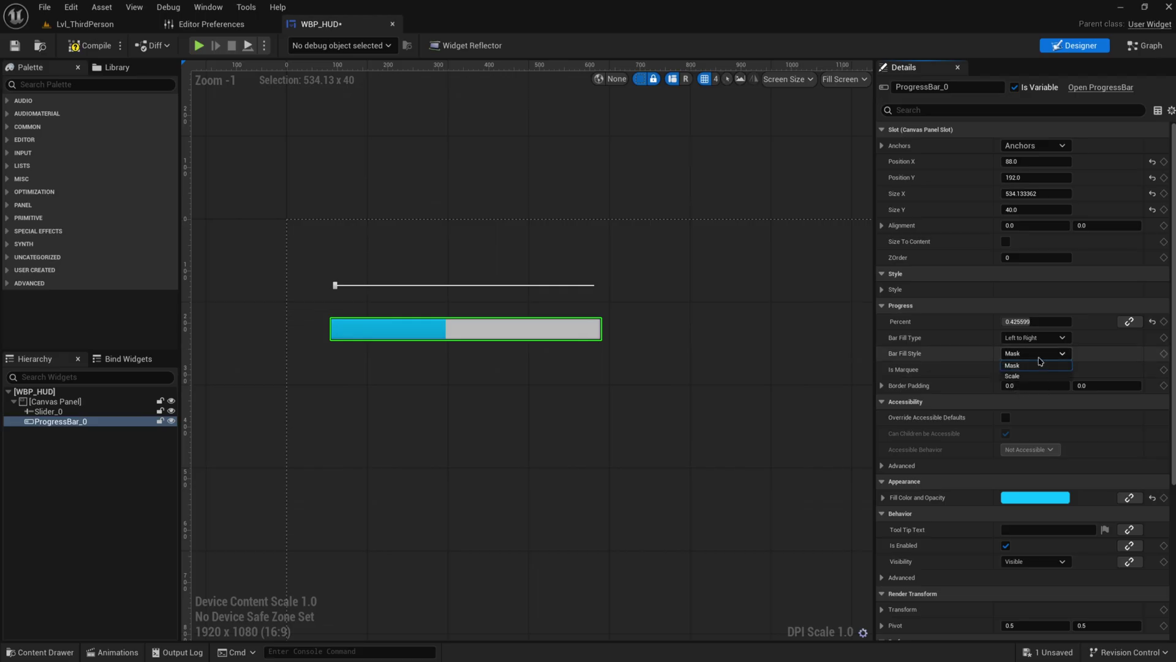
pyautogui.click(1039, 376)
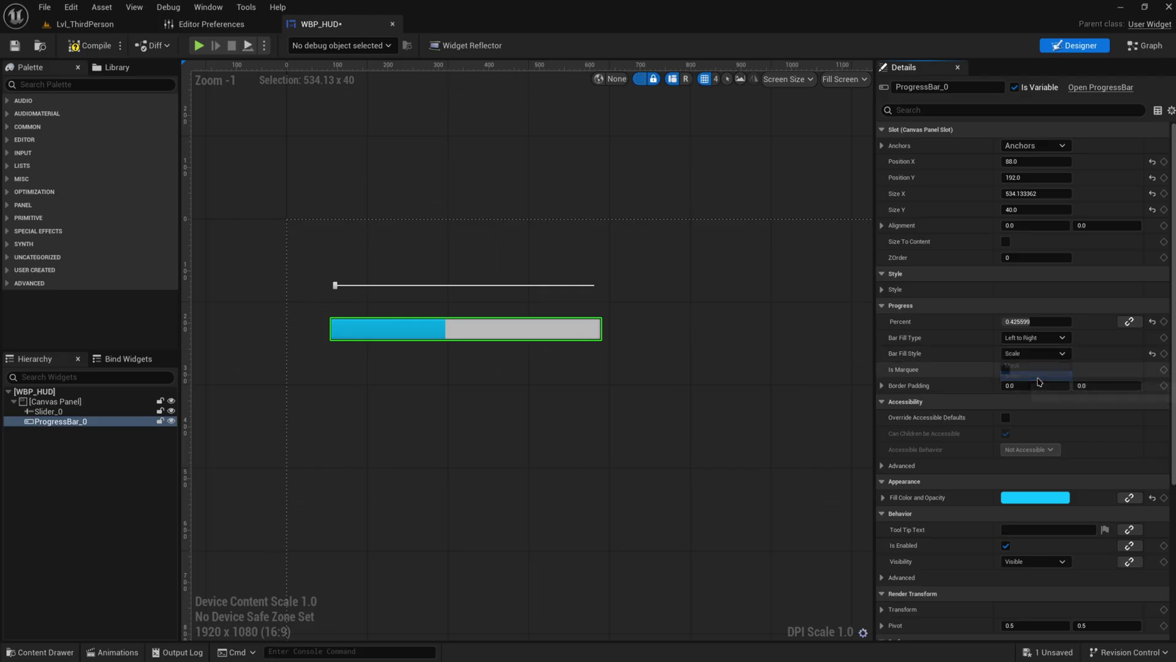
pyautogui.click(1036, 353)
pyautogui.click(1038, 366)
# Step: Try Right to Left, Center and Bottom to Top fill types, then restore Left to Right
pyautogui.click(1034, 338)
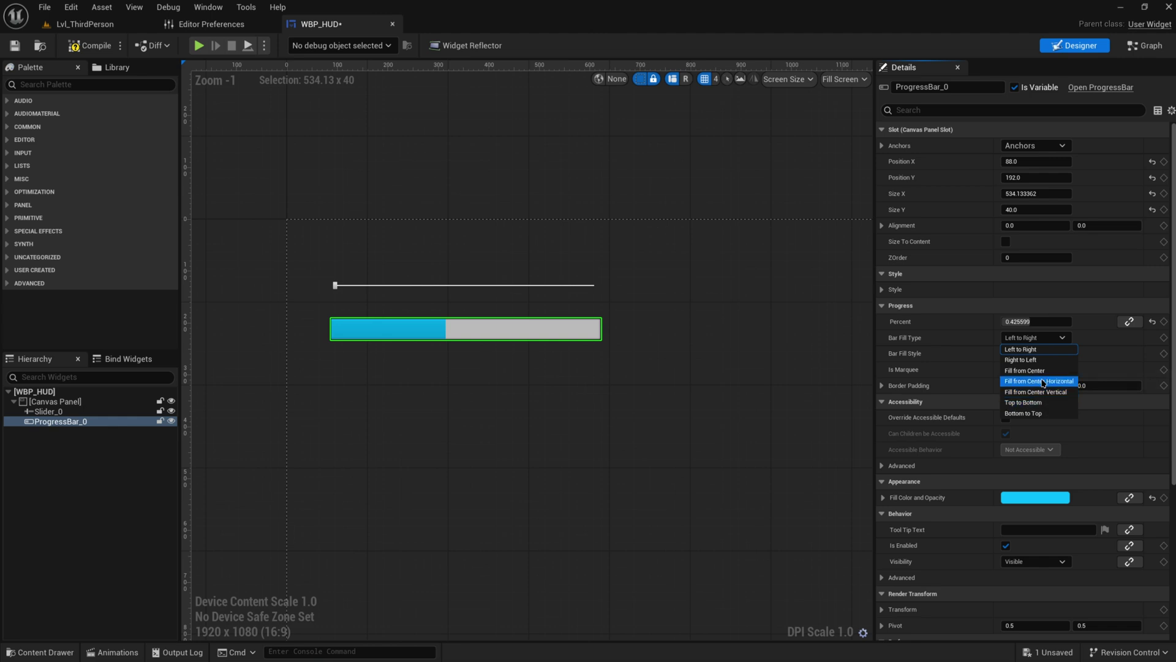
pyautogui.click(1041, 359)
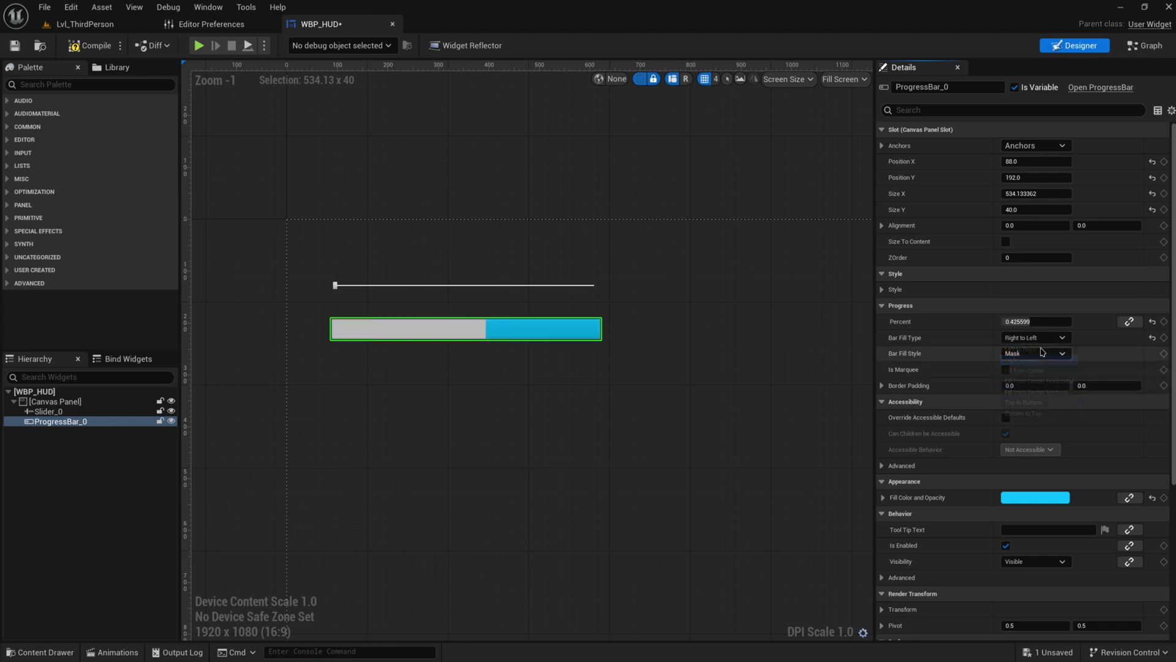
pyautogui.click(1036, 338)
pyautogui.click(1041, 370)
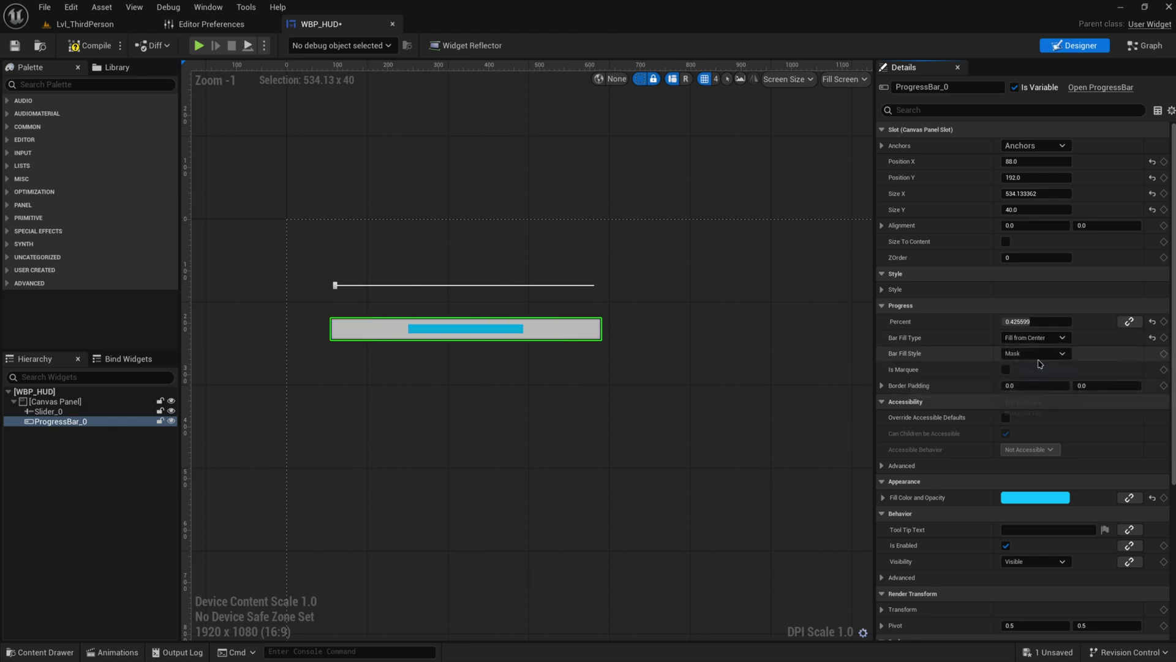
pyautogui.click(1038, 341)
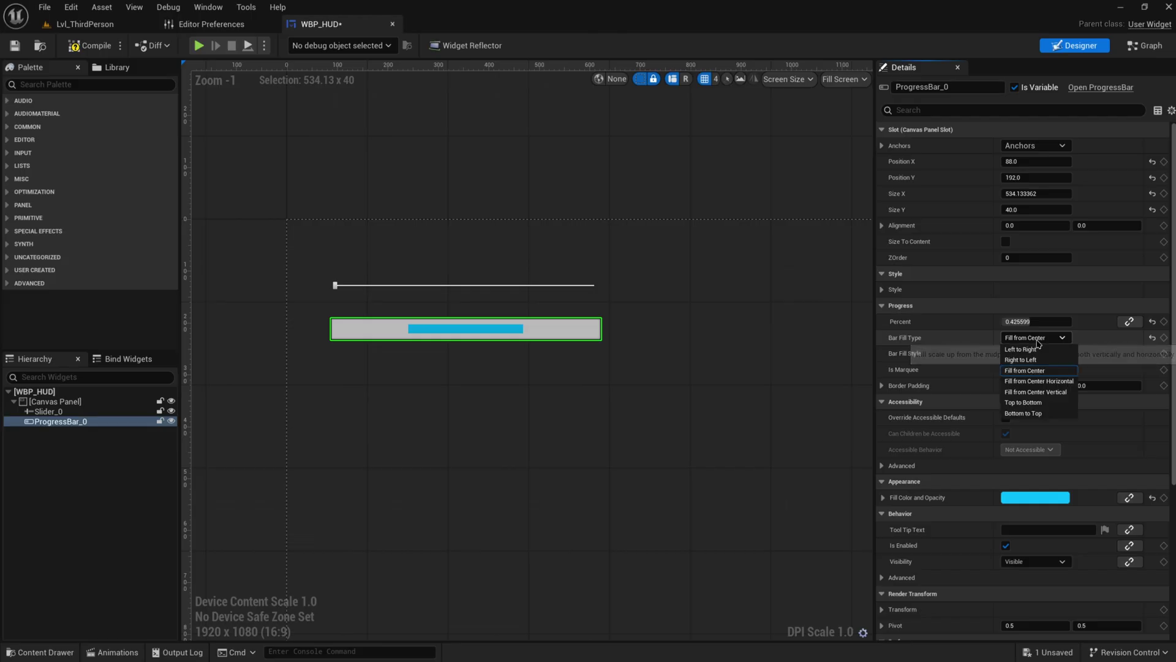
pyautogui.click(1041, 413)
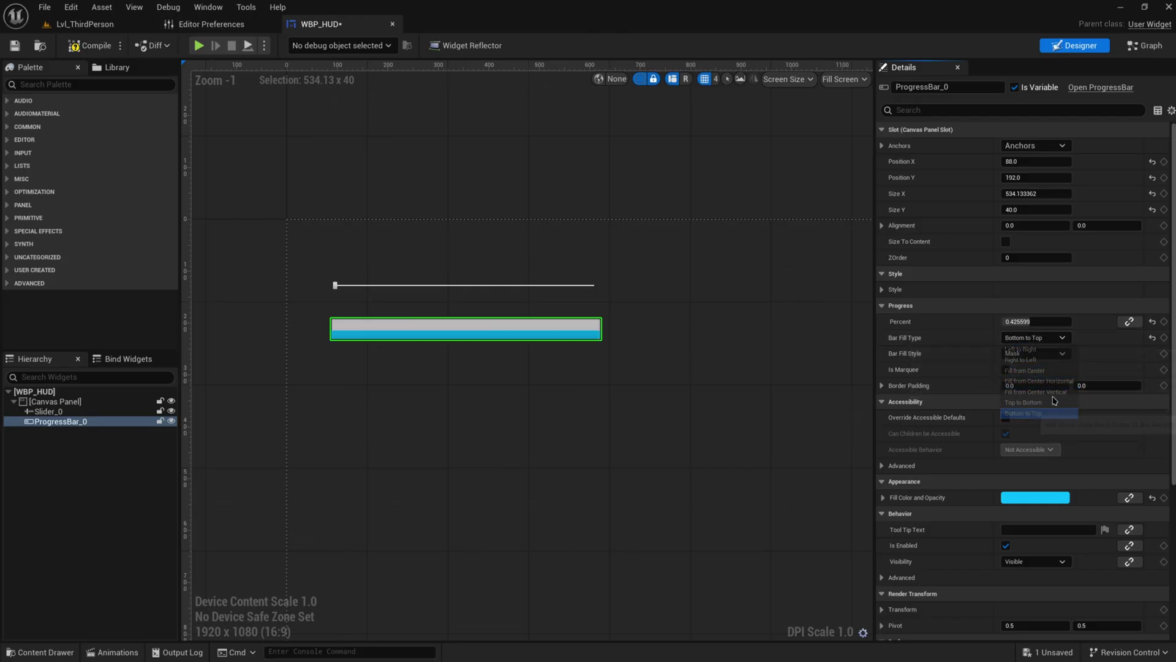
pyautogui.click(1035, 338)
pyautogui.click(1038, 349)
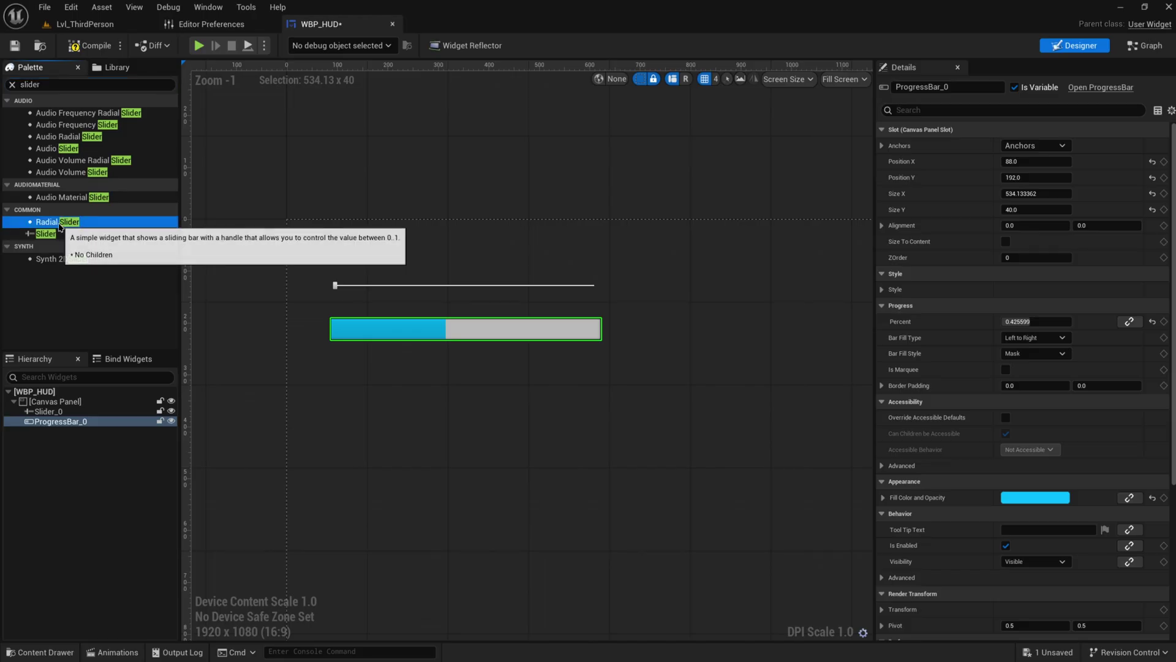
# Step: Drop a radial slider right of the progress bar and set its handle end angle near 247
pyautogui.moveTo(60, 227); pyautogui.dragTo(654, 273)
pyautogui.moveTo(659, 287); pyautogui.dragTo(660, 288)
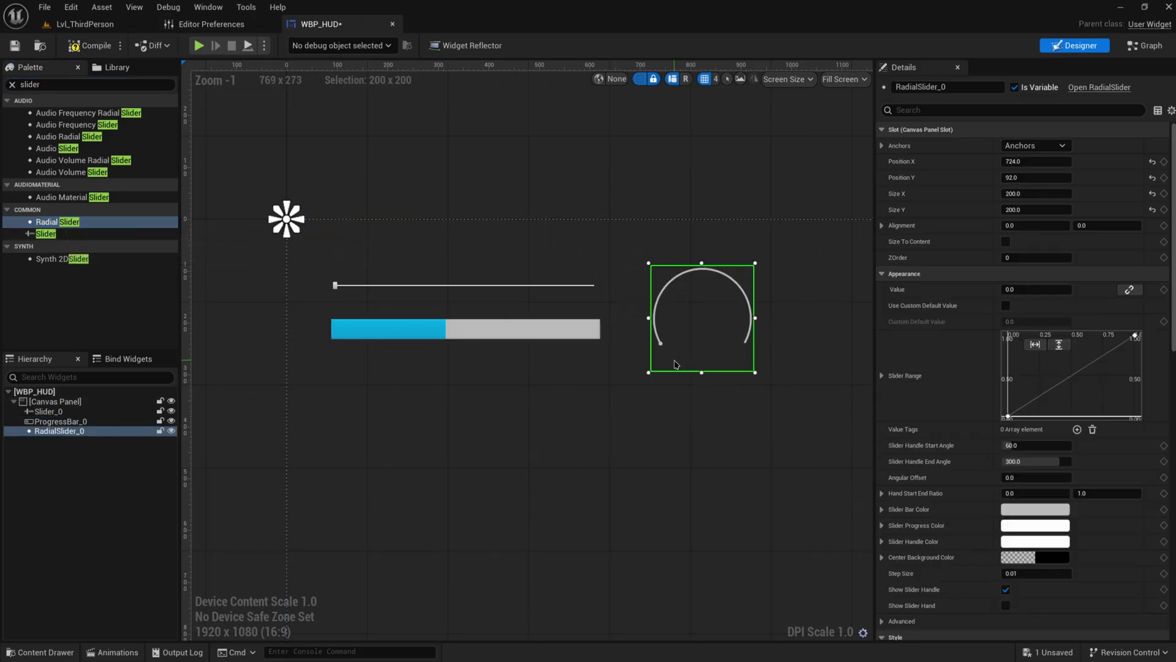
pyautogui.moveTo(711, 415); pyautogui.dragTo(662, 415, button='right')
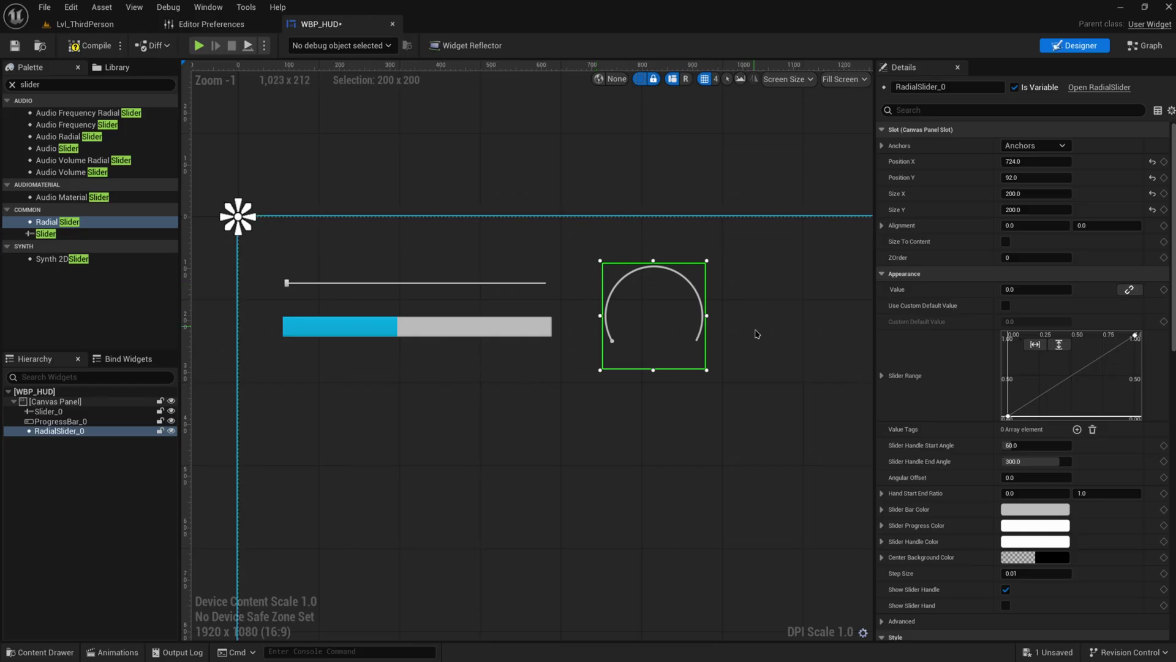
pyautogui.moveTo(1035, 445)
pyautogui.mouseDown()
pyautogui.moveTo(1053, 446)
pyautogui.moveTo(1017, 445)
pyautogui.moveTo(1044, 461)
pyautogui.mouseUp()
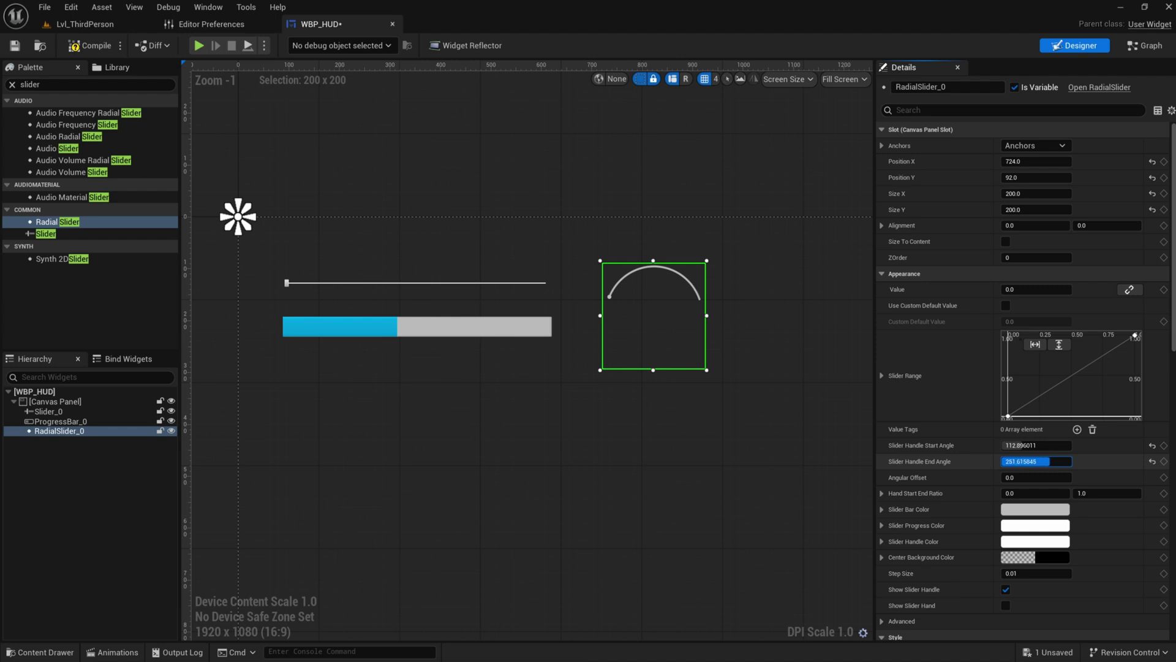
pyautogui.moveTo(1035, 462); pyautogui.dragTo(1033, 461)
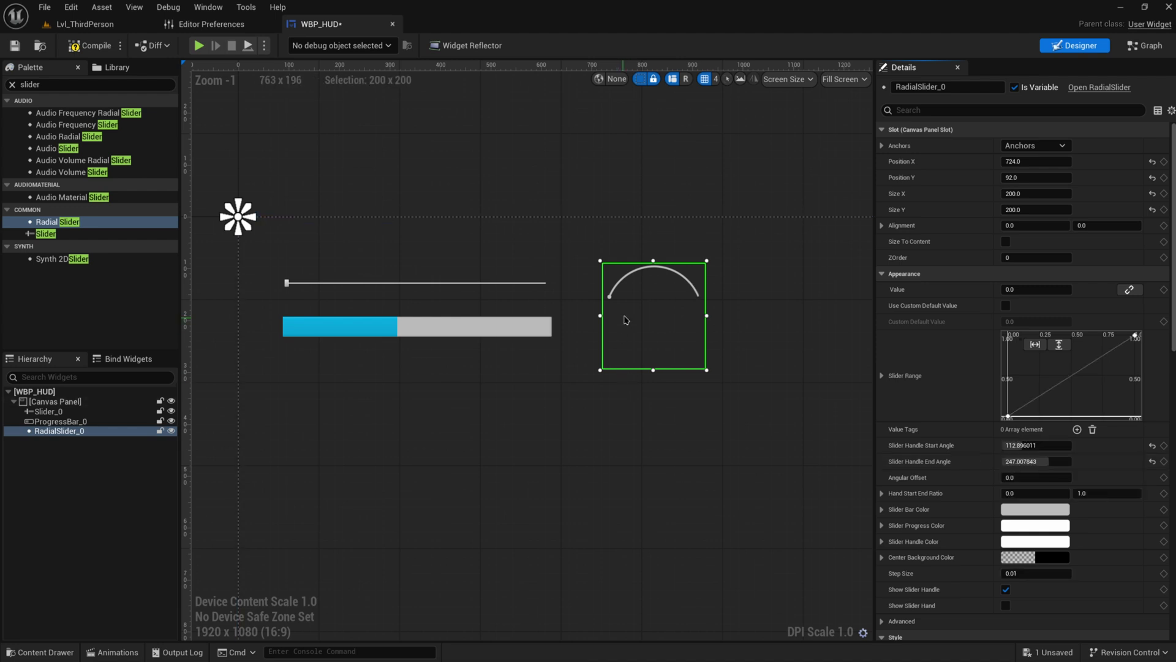
# Step: Move the radial slider up and left, toggling Show Slider Hand on and back off
pyautogui.moveTo(684, 337); pyautogui.dragTo(662, 331)
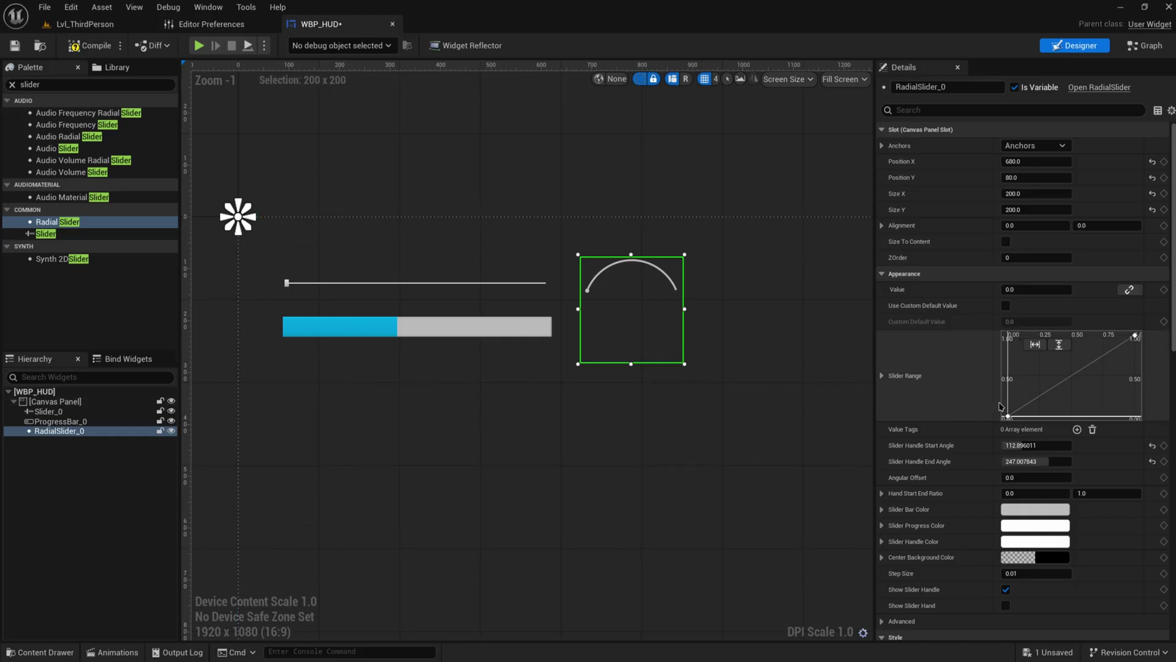
pyautogui.scroll(-3, 959, 421)
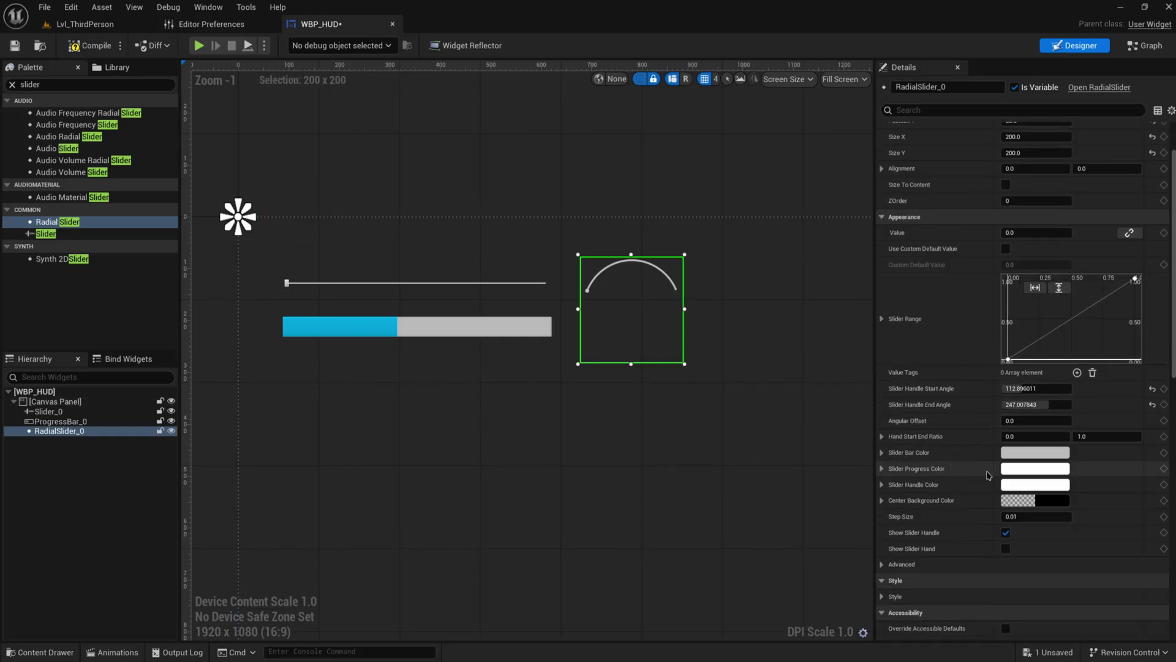
pyautogui.click(1006, 548)
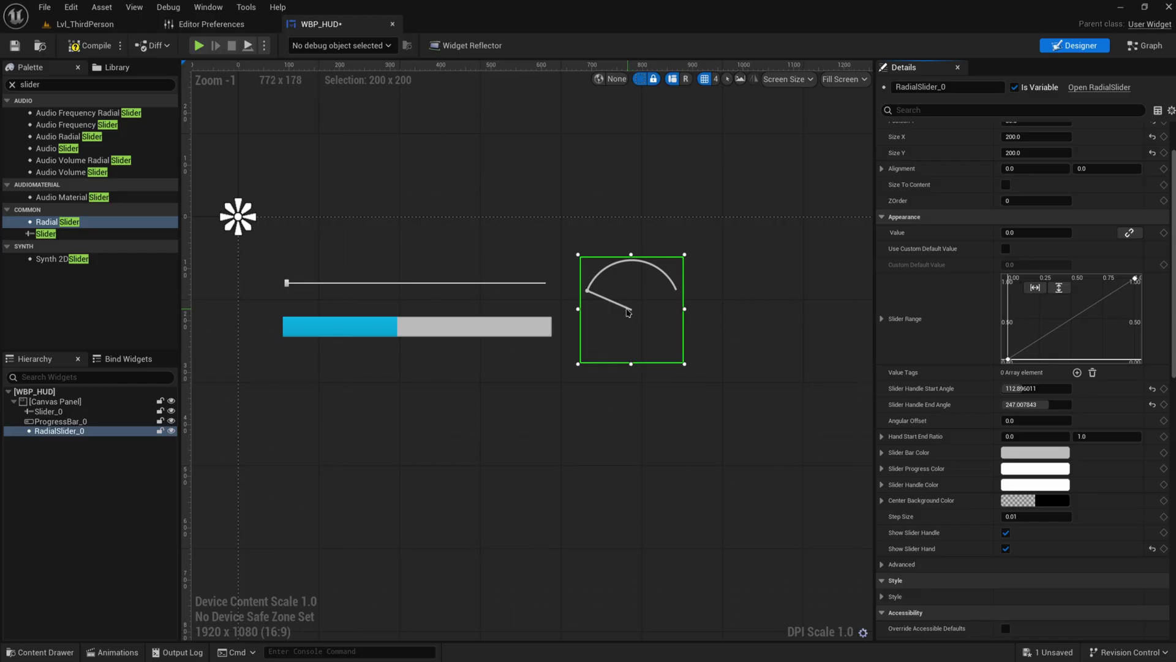
pyautogui.click(1005, 548)
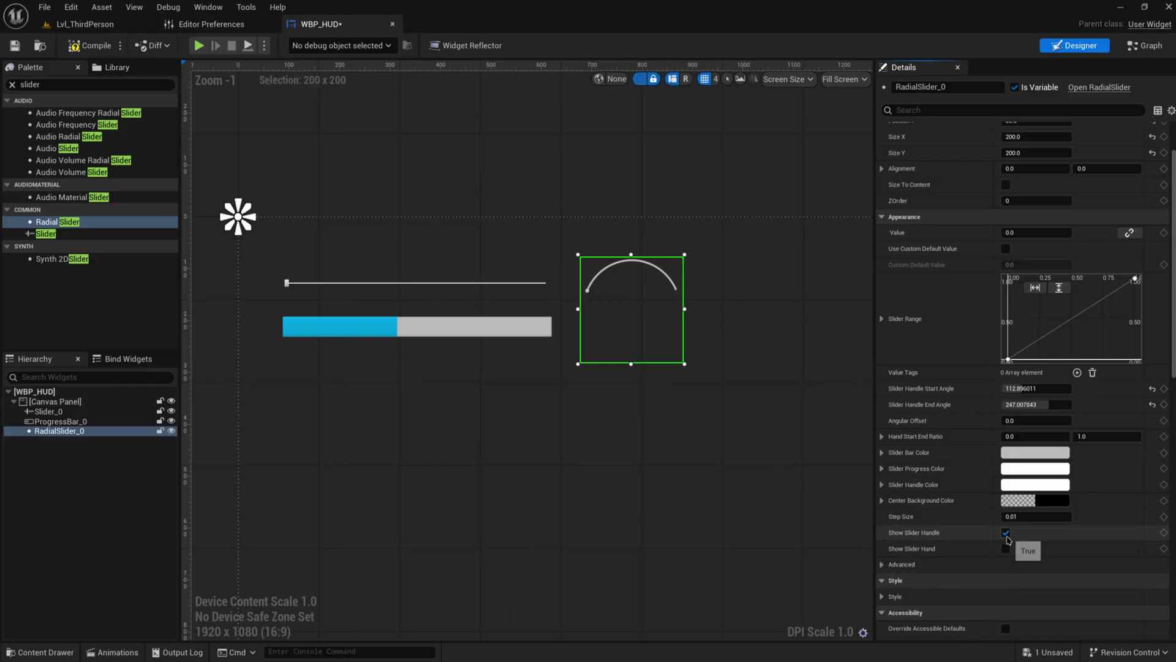
# Step: Play the level and turn the radial slider back toward its arc start
pyautogui.click(92, 24)
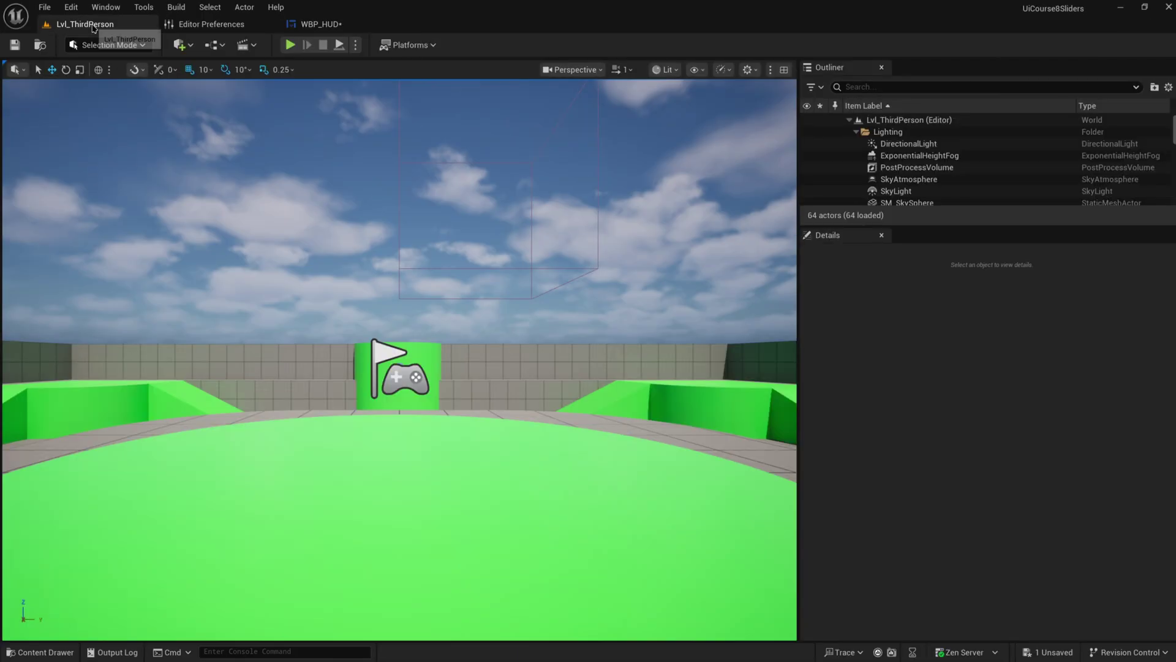
pyautogui.click(290, 45)
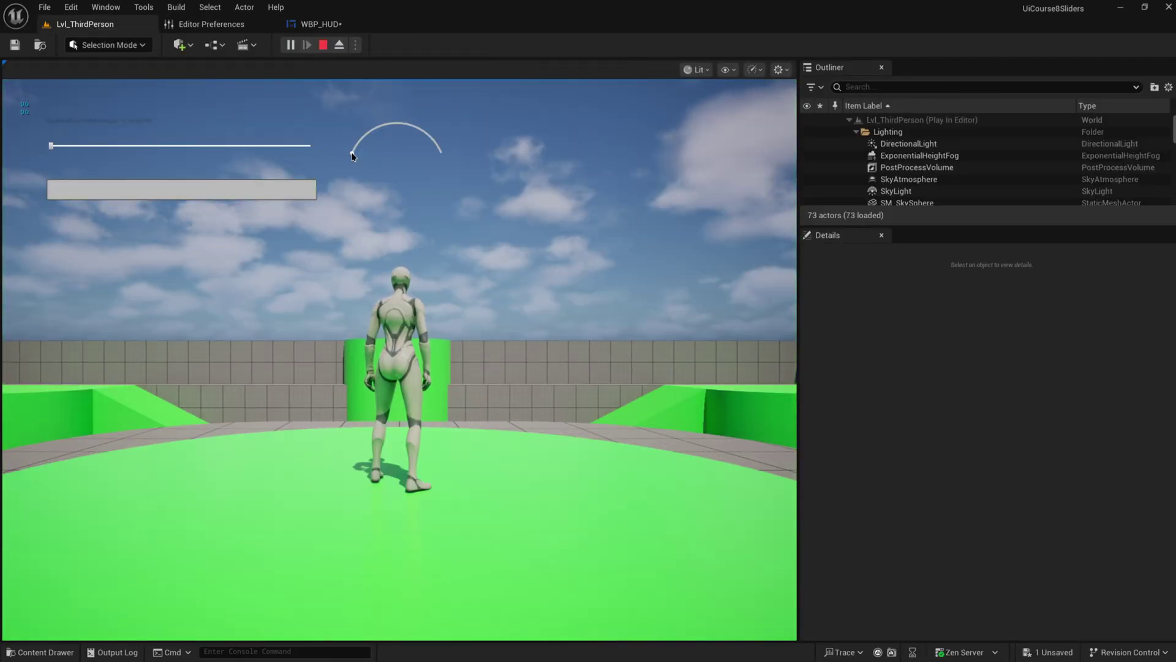
pyautogui.moveTo(392, 165)
pyautogui.mouseDown()
pyautogui.moveTo(412, 173)
pyautogui.moveTo(363, 151)
pyautogui.moveTo(431, 158)
pyautogui.moveTo(371, 159)
pyautogui.moveTo(412, 163)
pyautogui.moveTo(395, 158)
pyautogui.mouseUp()
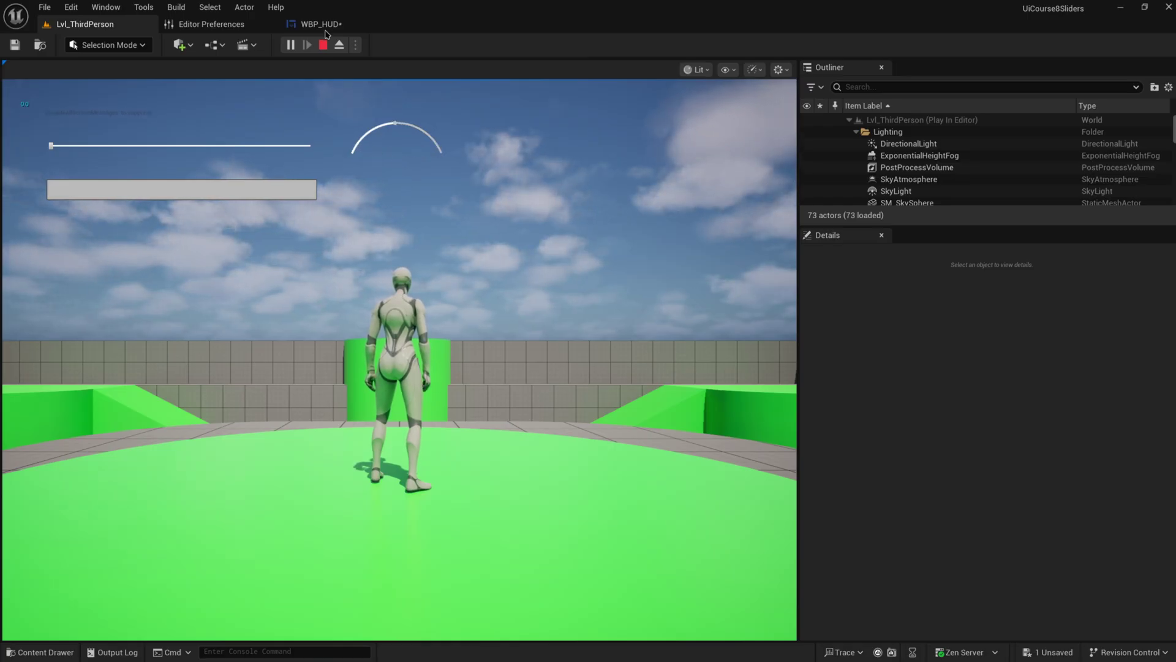
# Step: Lower the handle start angle to about 9.2, then replay and turn the slider around its arc
pyautogui.click(322, 25)
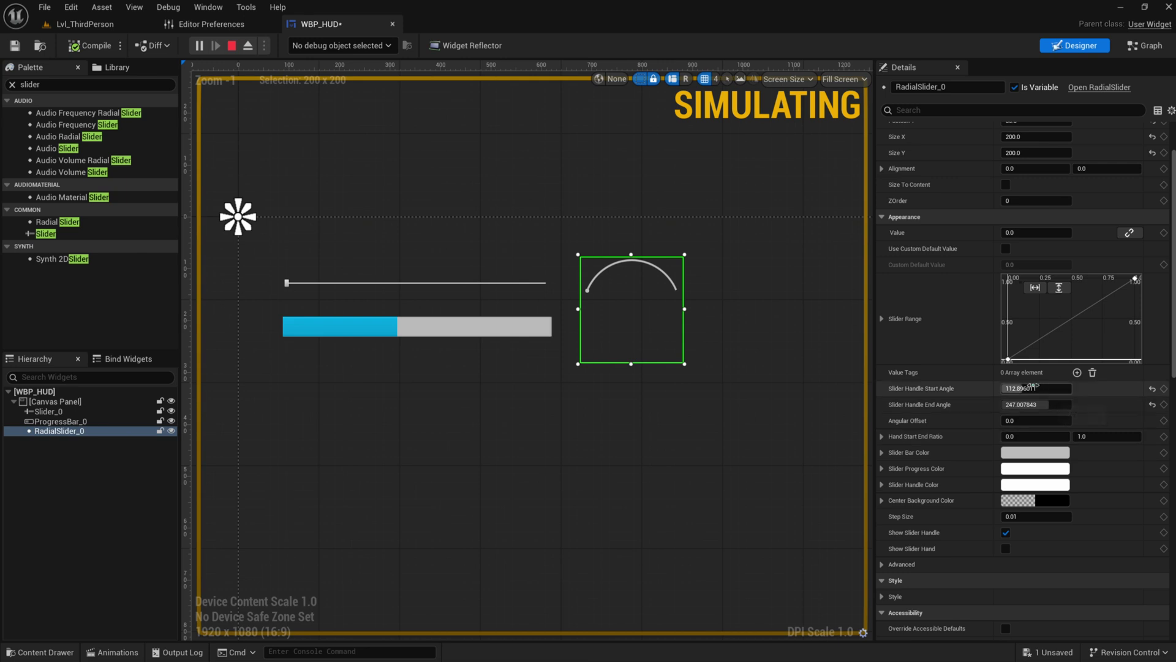
pyautogui.moveTo(1034, 386); pyautogui.dragTo(1089, 404)
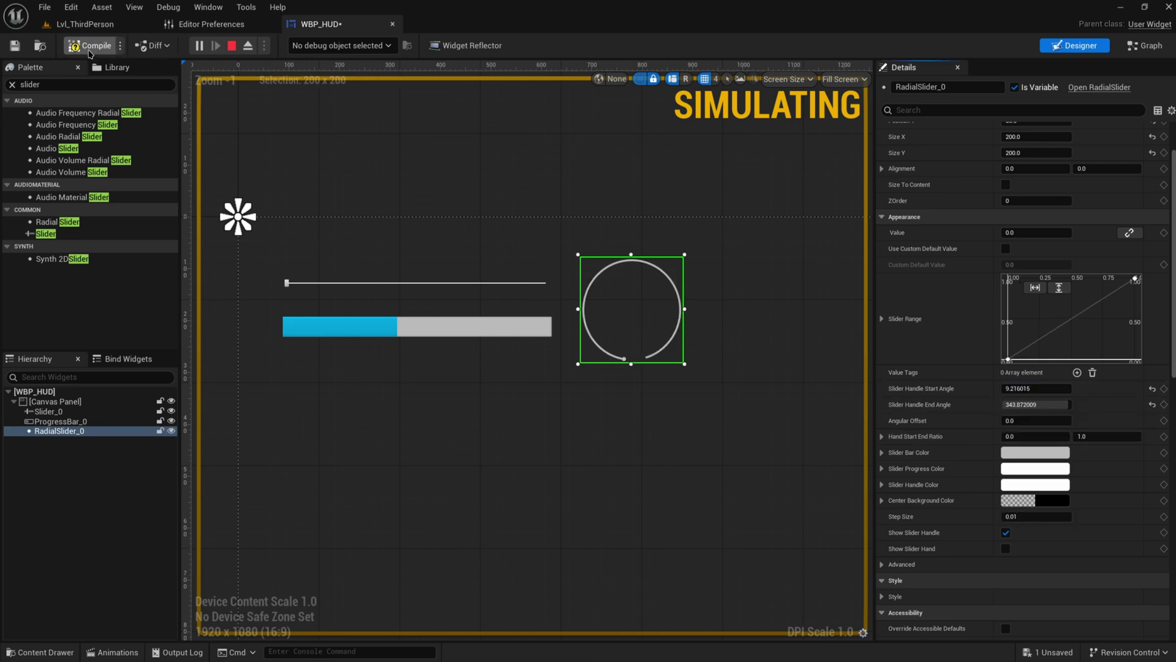
pyautogui.click(86, 24)
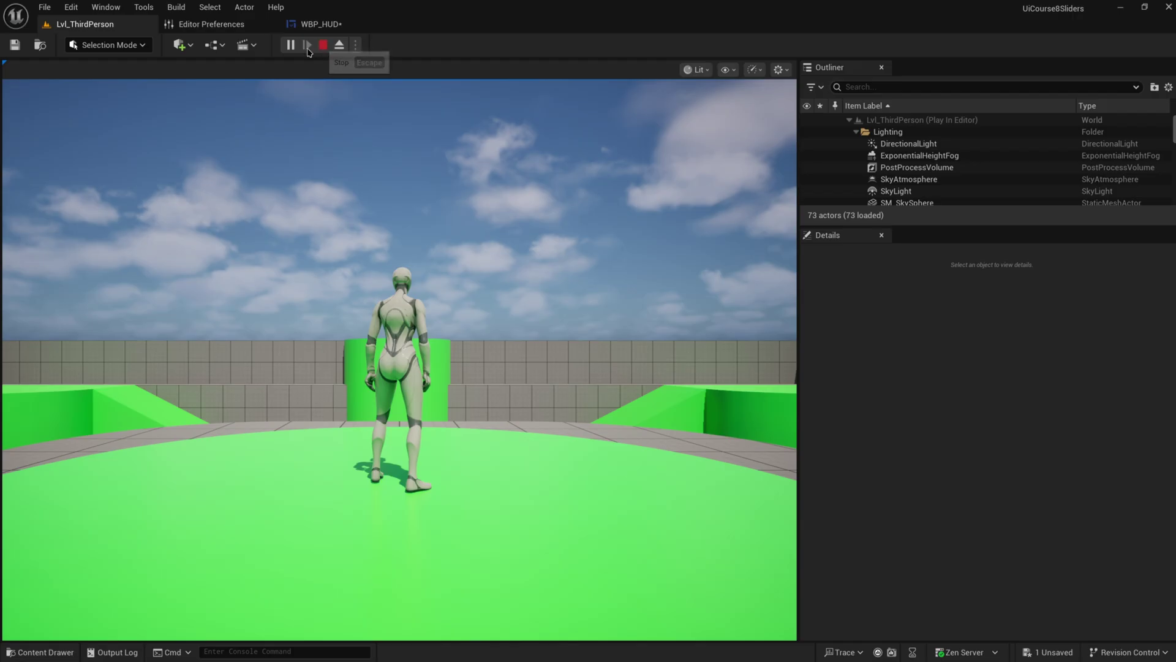
pyautogui.click(323, 45)
pyautogui.hotkey('alt', 'p')
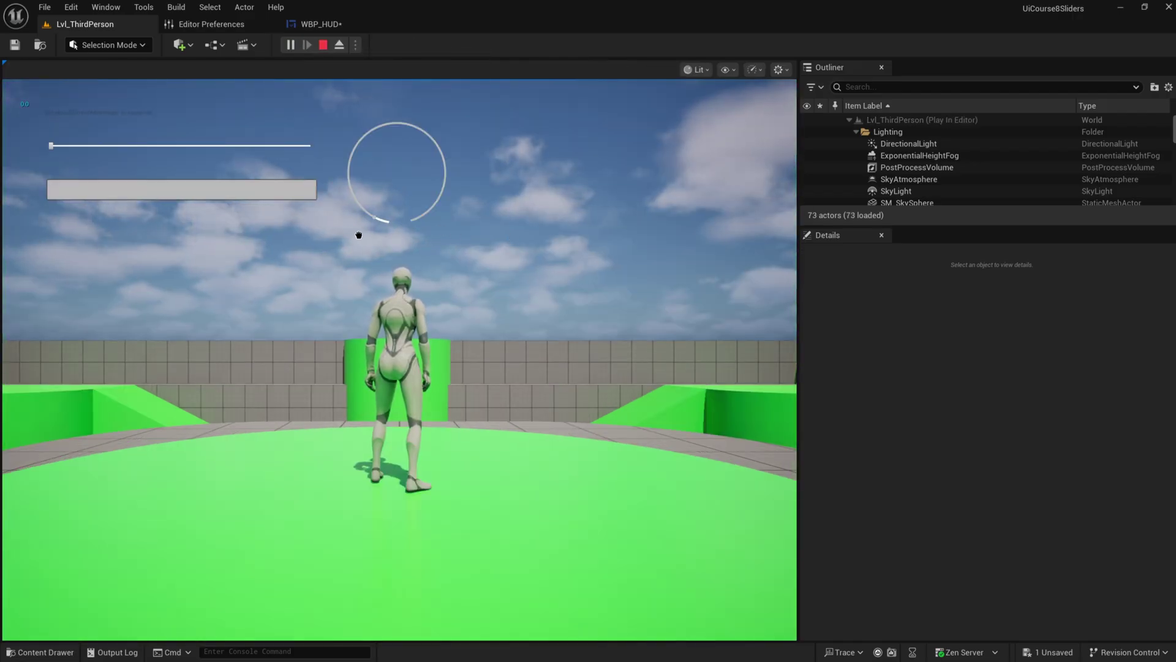
pyautogui.moveTo(411, 123); pyautogui.dragTo(432, 202)
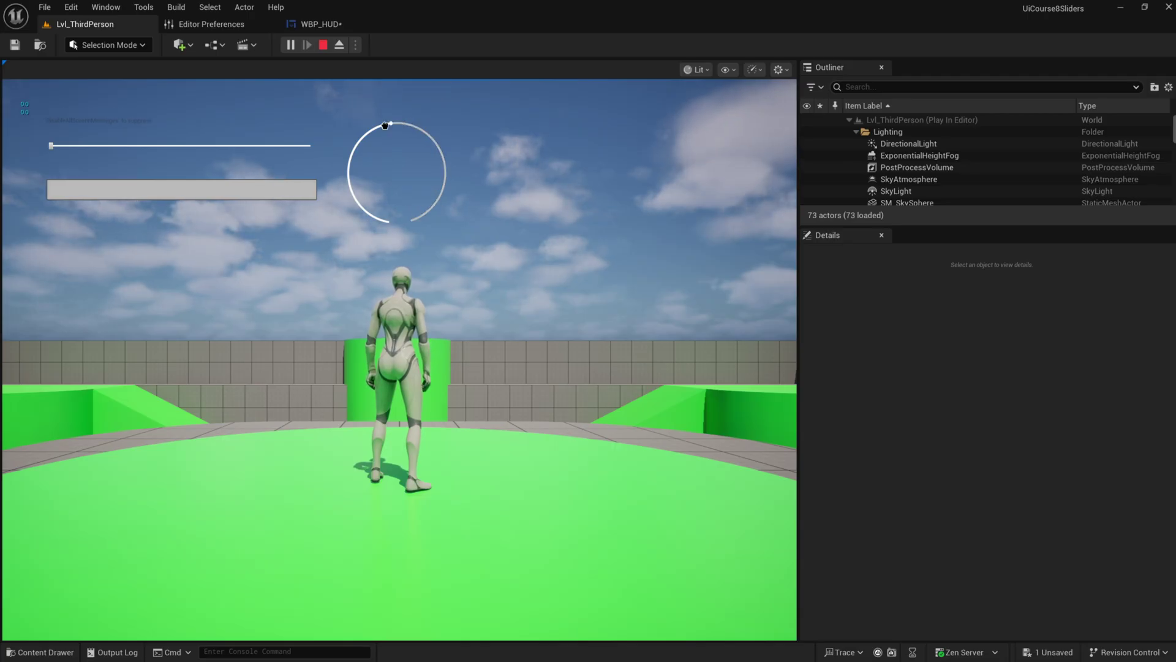
pyautogui.moveTo(385, 125); pyautogui.dragTo(385, 211)
# Step: Stop play and set the Slider Range curve's end key value to 500
pyautogui.press('Escape')
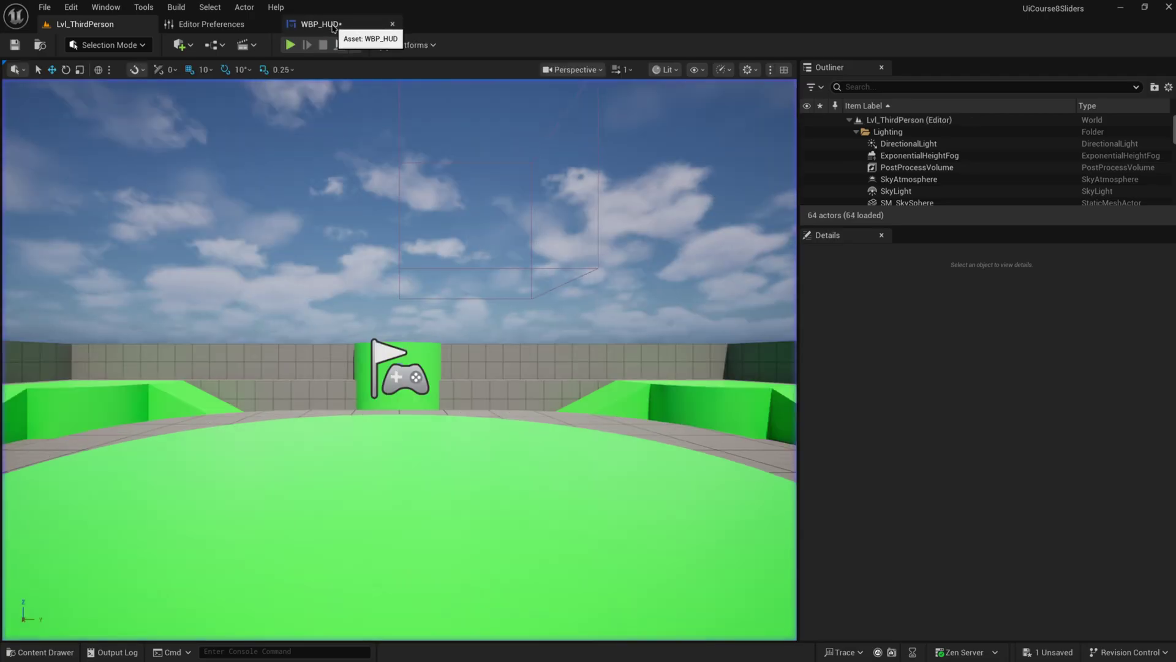
pyautogui.click(321, 24)
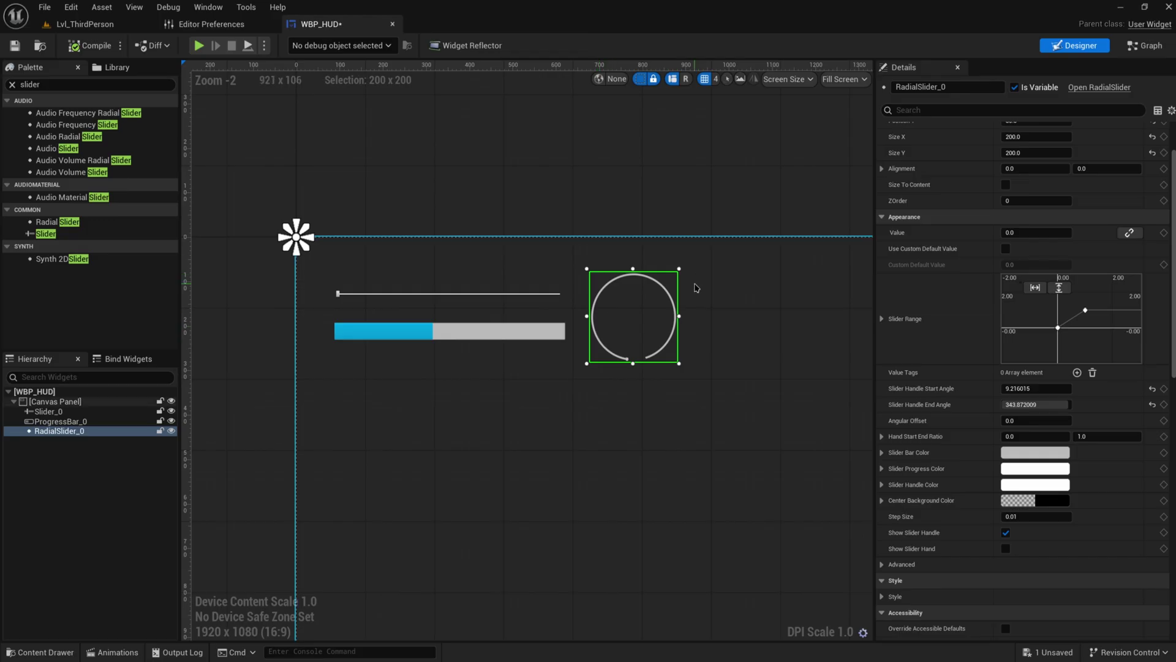
pyautogui.click(1085, 310)
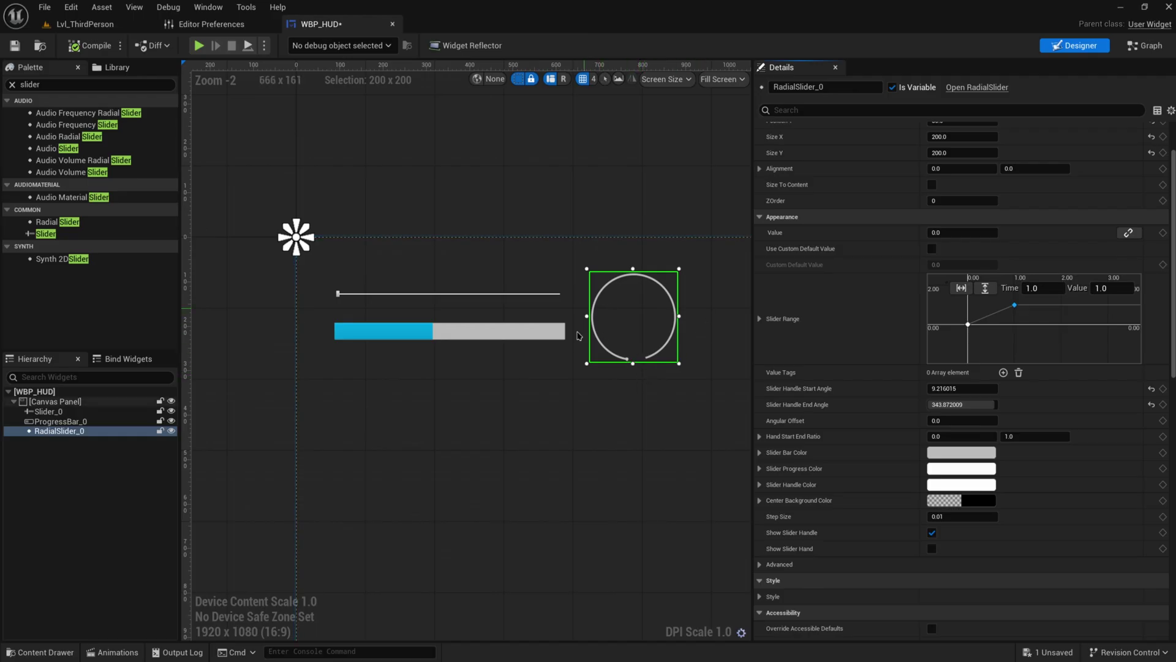
pyautogui.click(1110, 288)
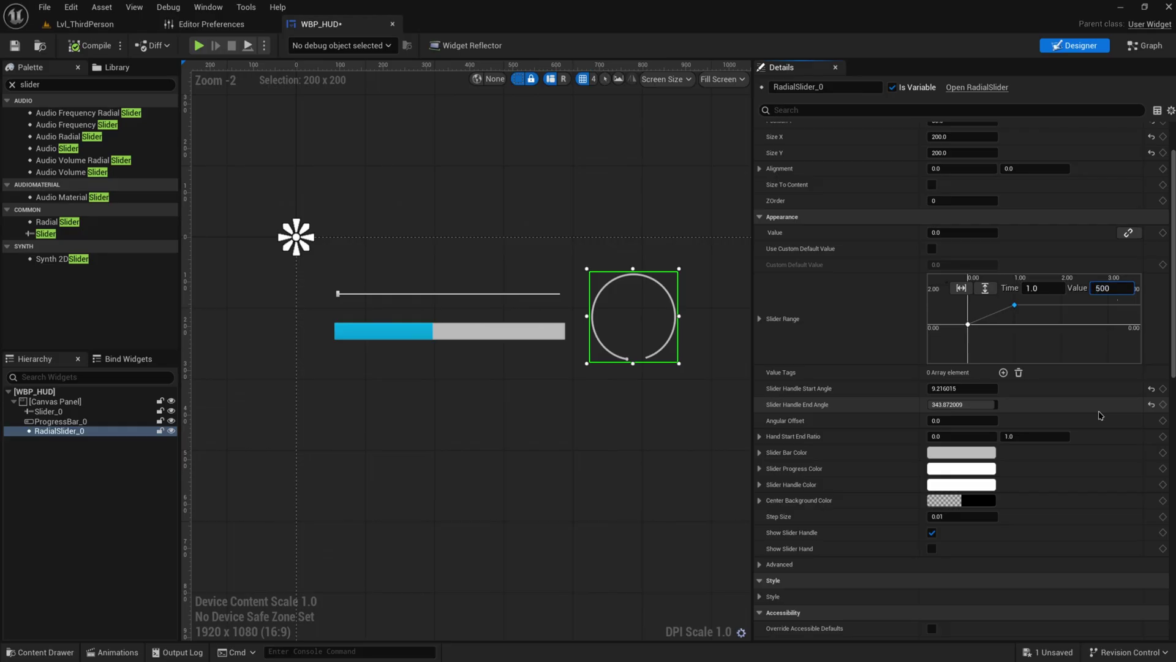
pyautogui.press('Return')
# Step: Fit the Slider Range curve and add two keys, setting the lower key's time to 0.1
pyautogui.click(985, 288)
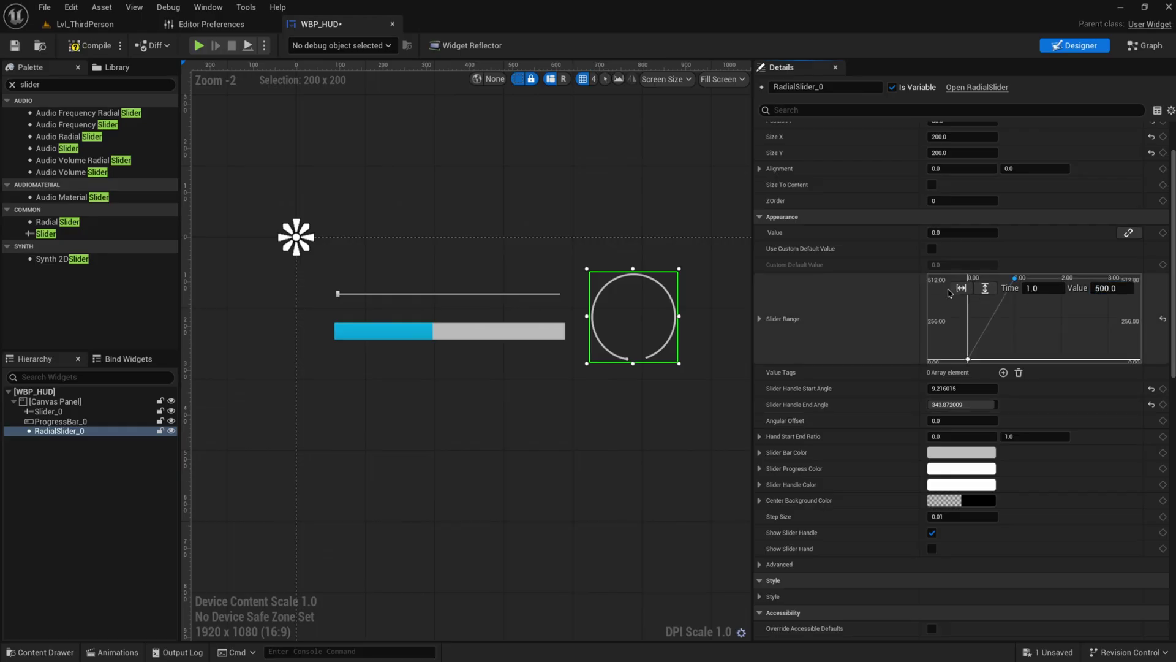
pyautogui.click(961, 288)
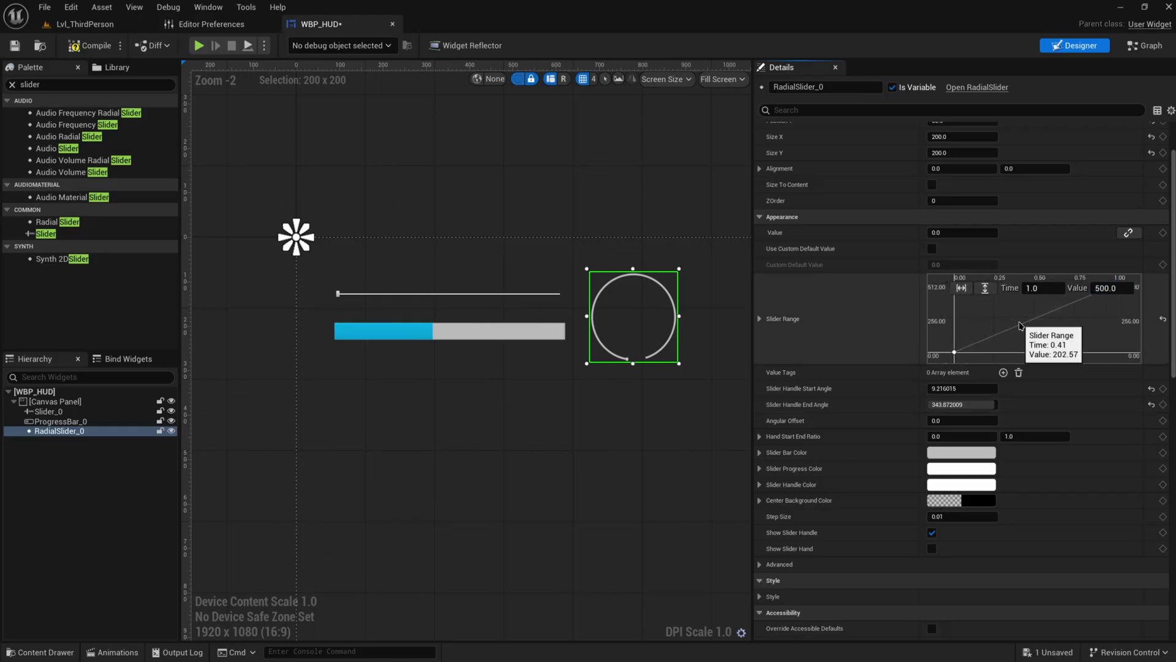
pyautogui.rightClick(1072, 307)
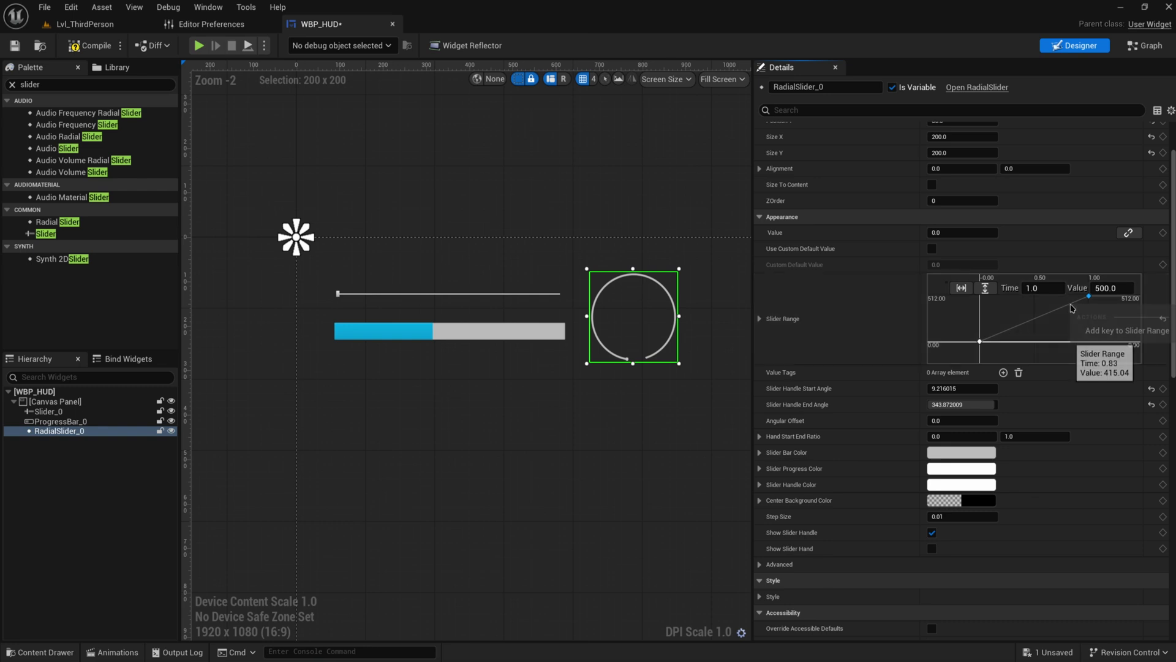
pyautogui.click(1103, 331)
pyautogui.rightClick(998, 336)
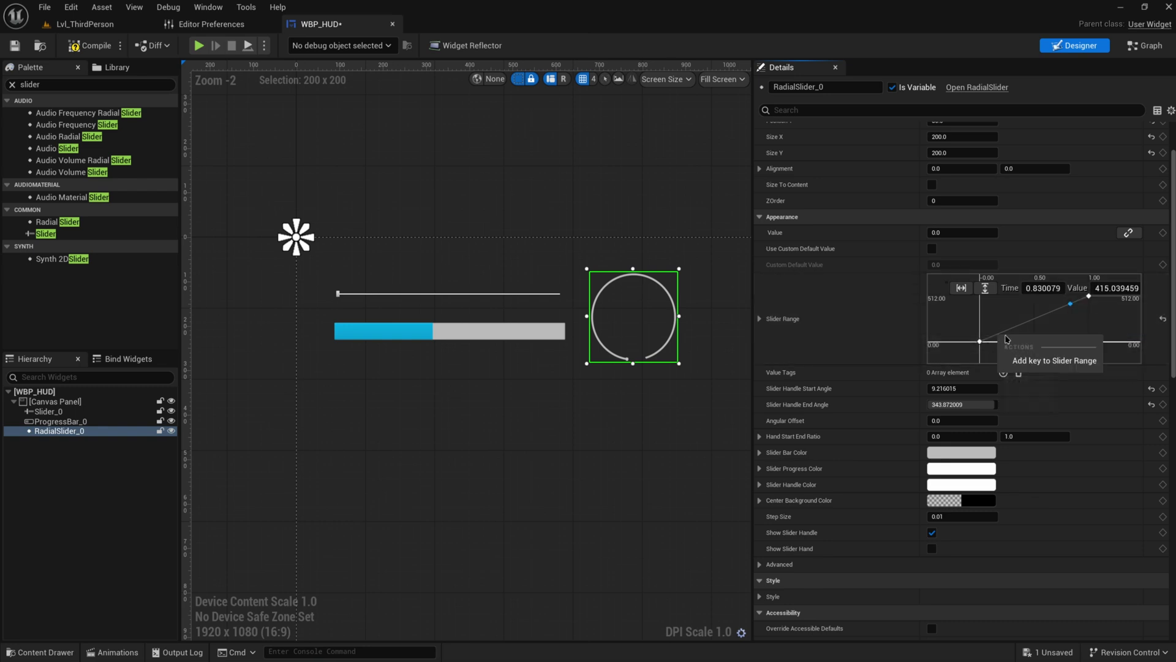
pyautogui.click(1020, 367)
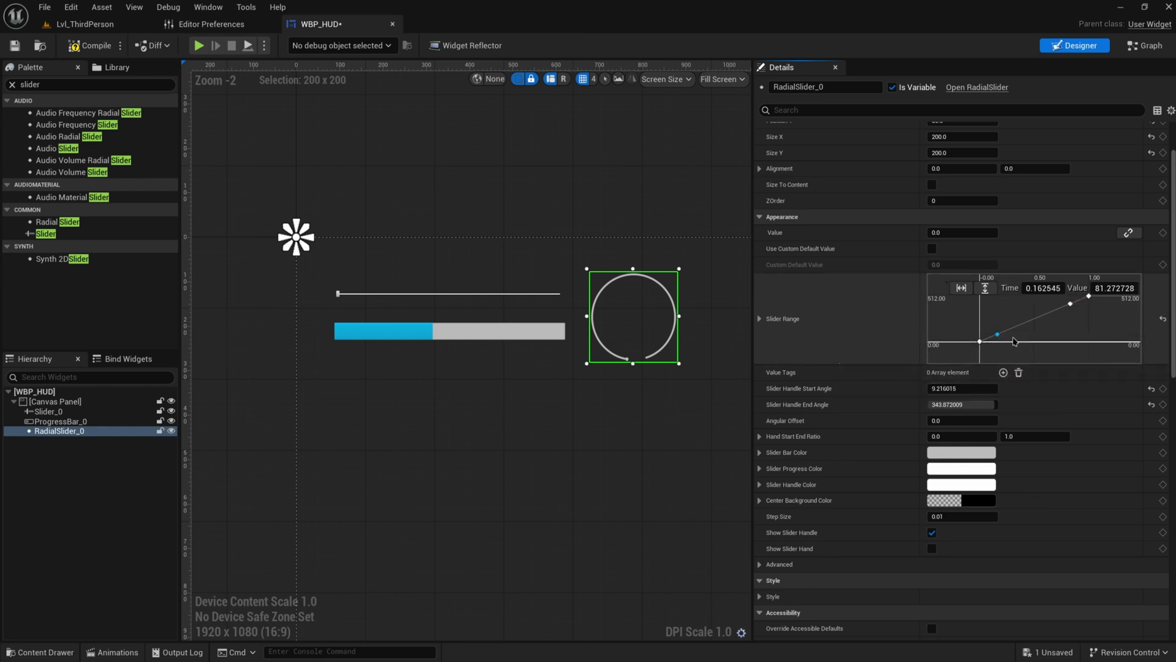
pyautogui.click(1042, 287)
pyautogui.write('0.1')
pyautogui.press('Tab')
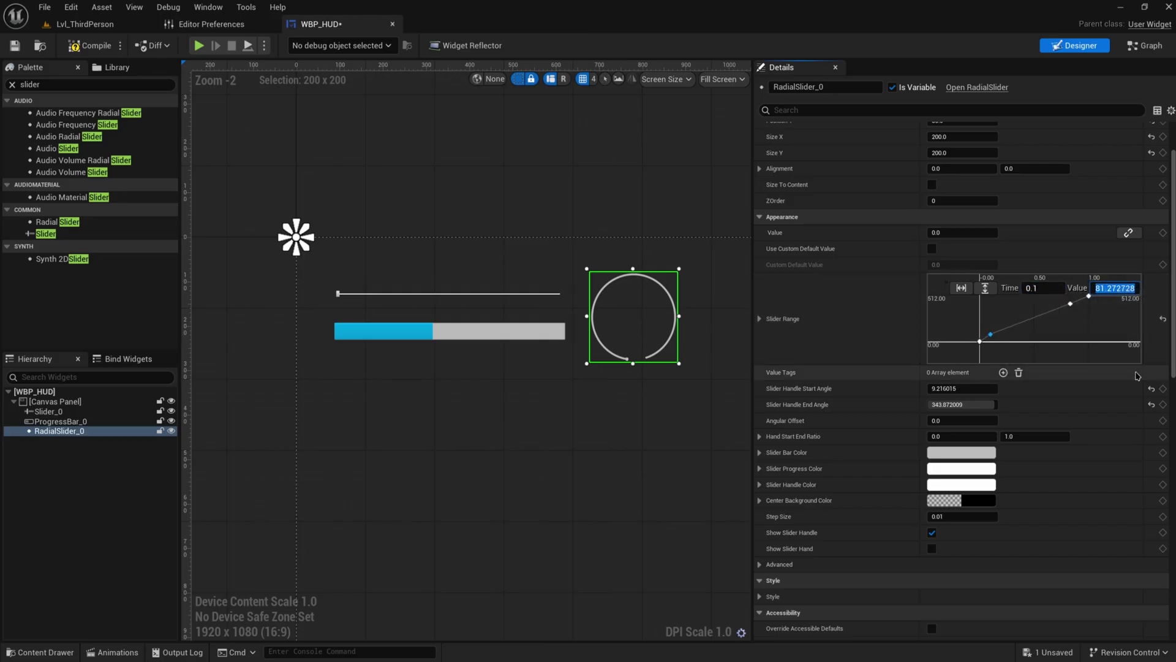
# Step: Move the key near 0.83 to time 0.9 with value 450
pyautogui.click(1071, 304)
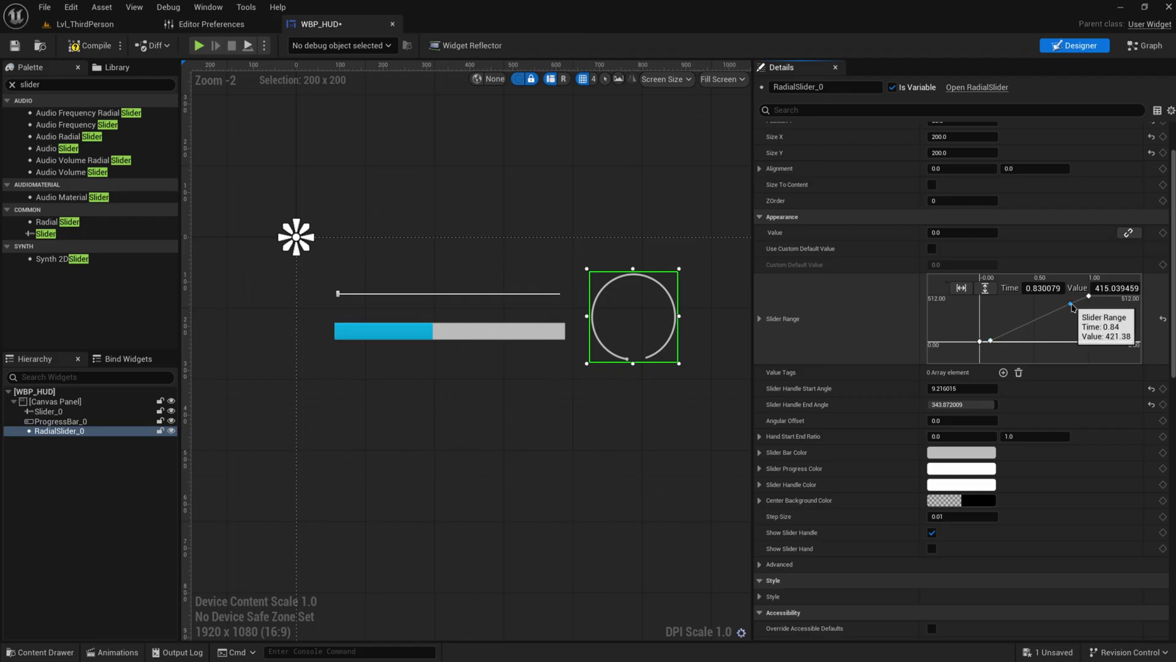
pyautogui.click(1042, 287)
pyautogui.write('0.9')
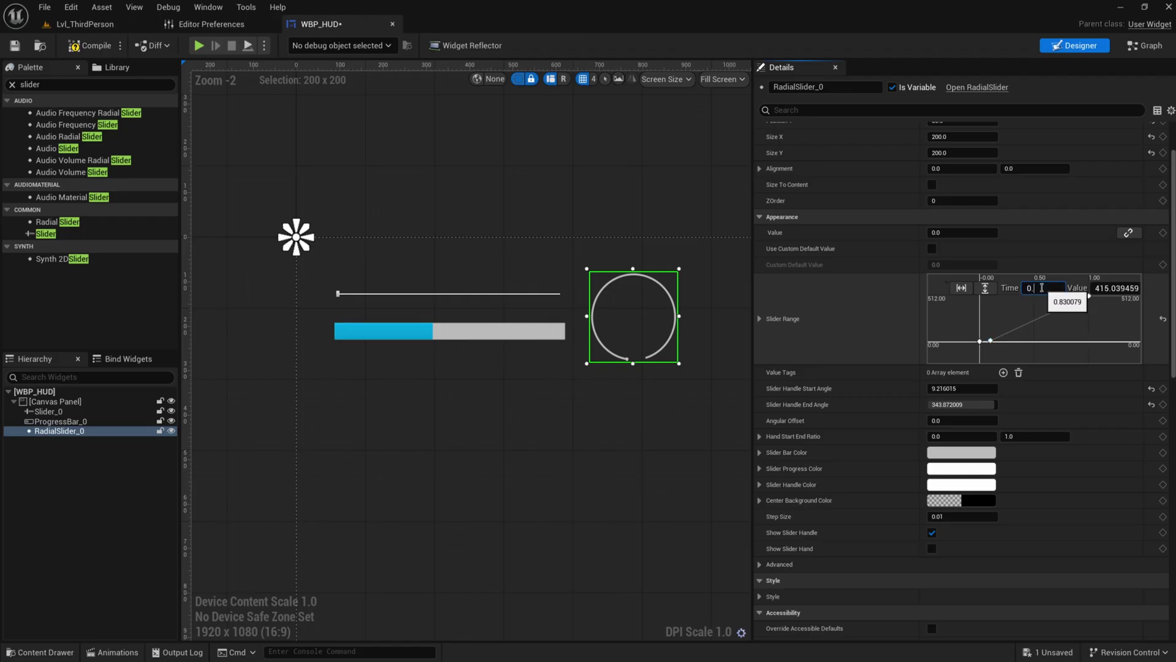
pyautogui.press('Return')
pyautogui.click(1104, 287)
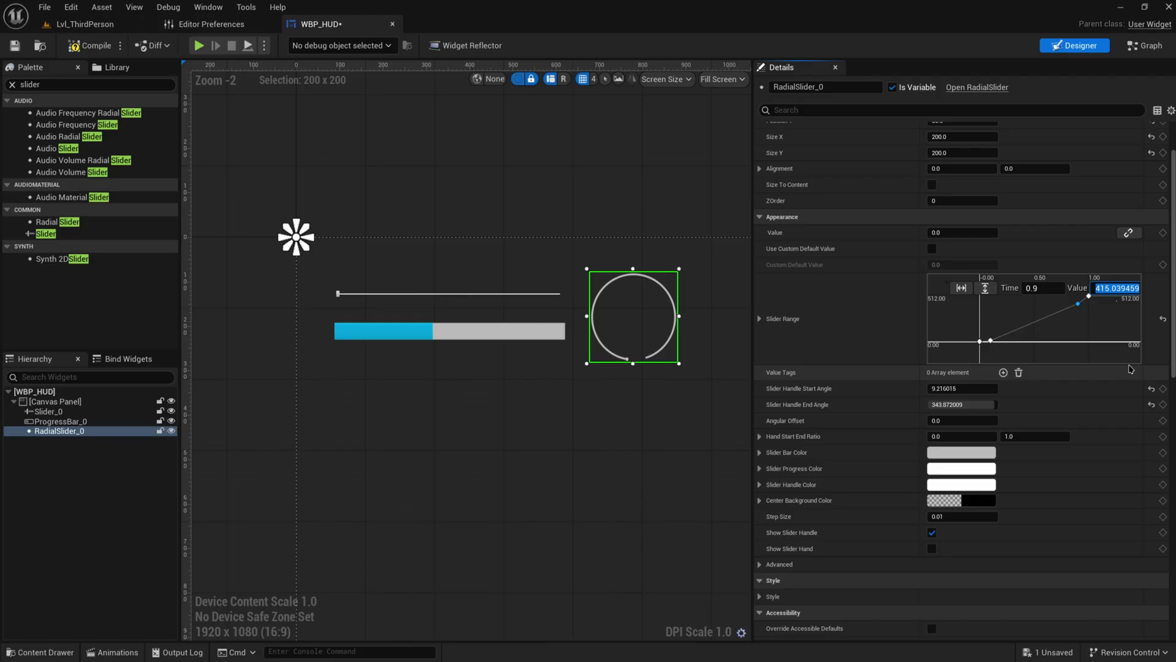
pyautogui.write('450')
pyautogui.press('Return')
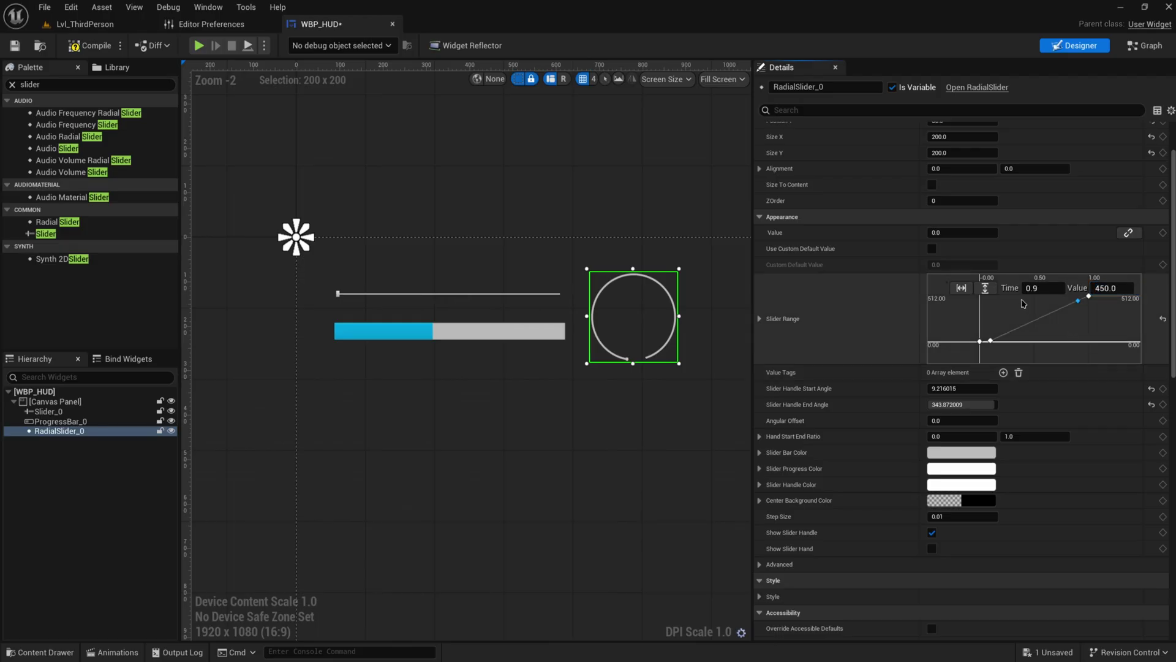
# Step: Change the time-0.9 key's value from 450 to 480
pyautogui.scroll(3, 1054, 325)
pyautogui.scroll(2, 1011, 334)
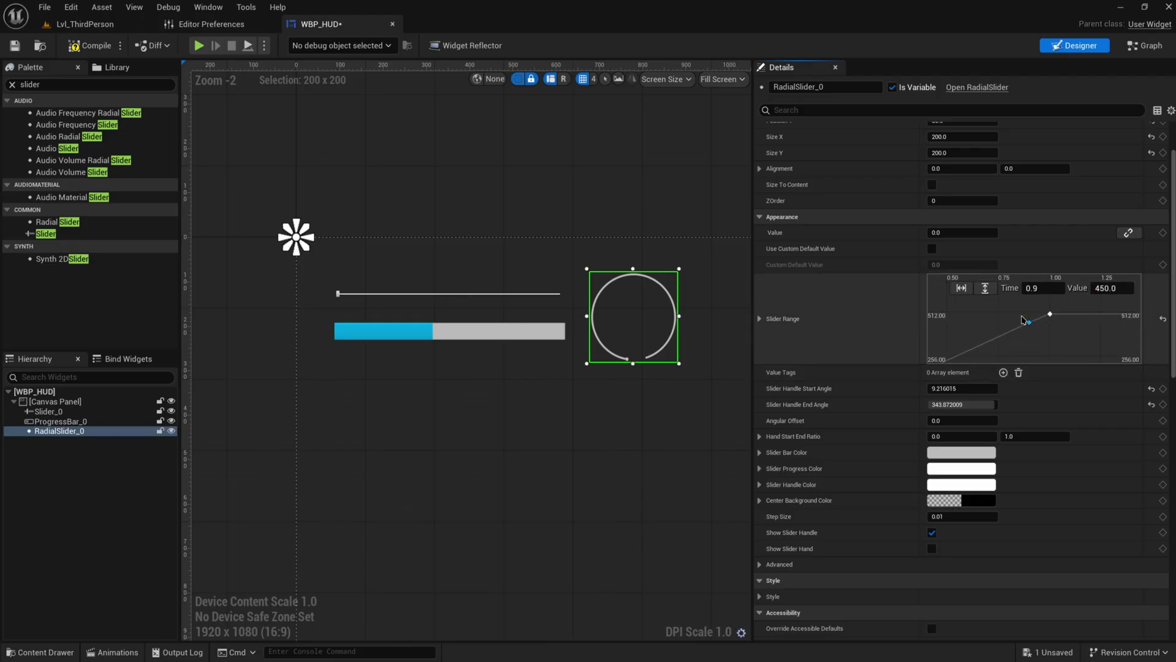
pyautogui.click(1109, 288)
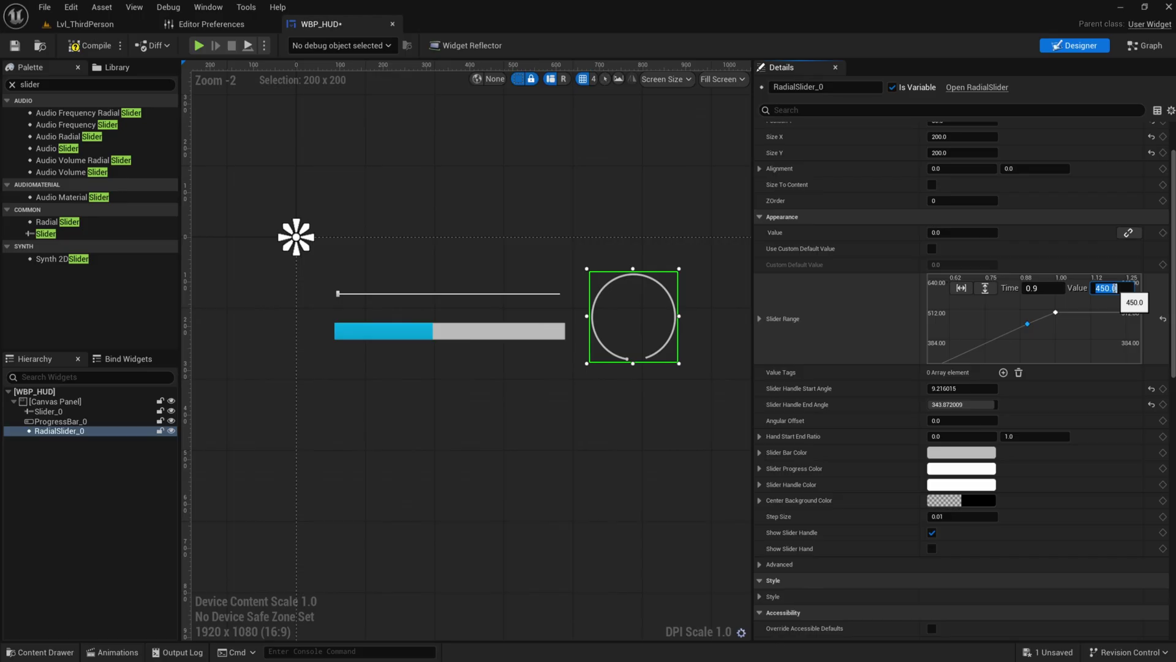
pyautogui.write('480')
pyautogui.press('Return')
pyautogui.scroll(-4, 1066, 317)
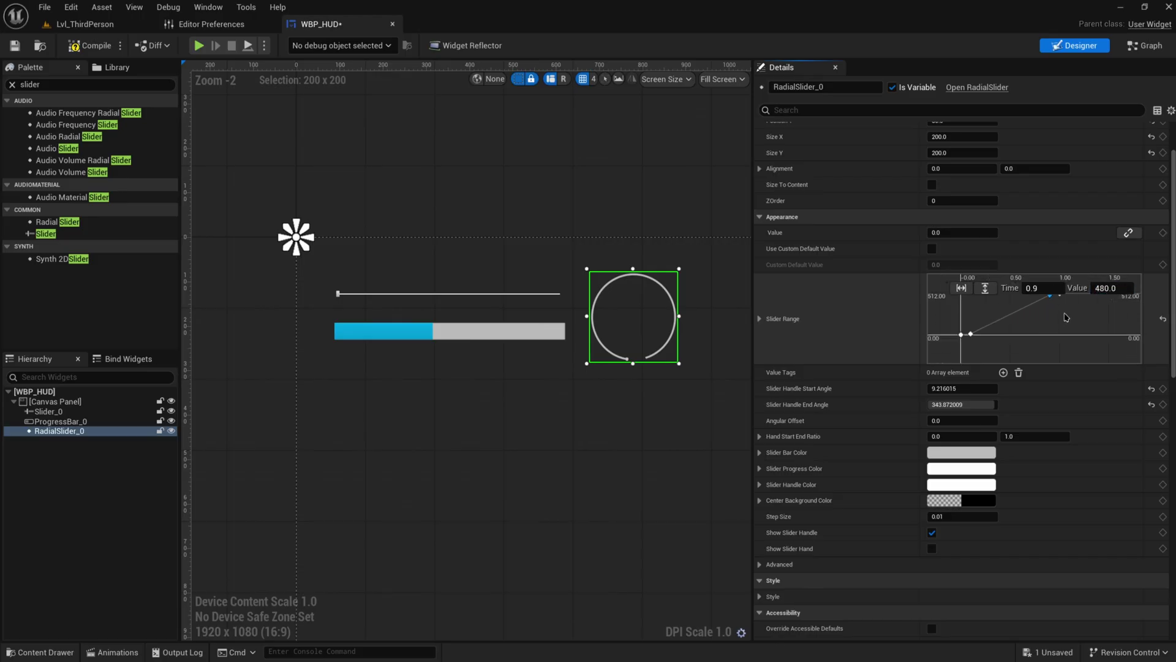
pyautogui.scroll(1, 1066, 318)
pyautogui.scroll(-1, 1003, 335)
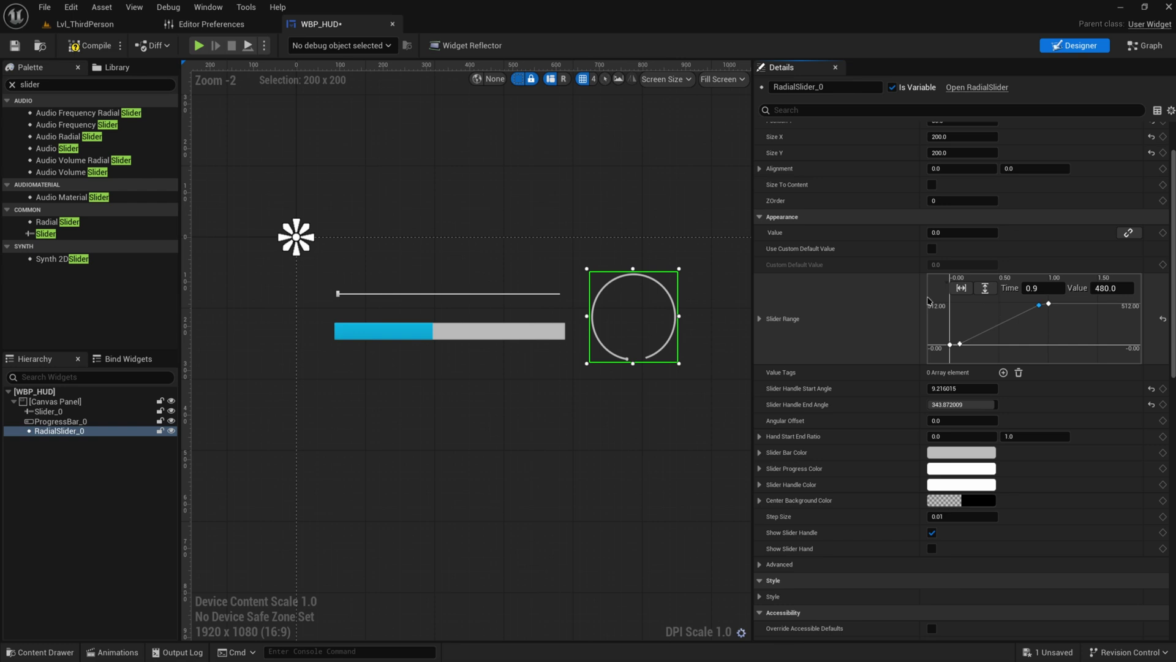
# Step: In the event graph, wire RadialSlider_0's Get Value Return Value into Print String's In String
pyautogui.click(1144, 45)
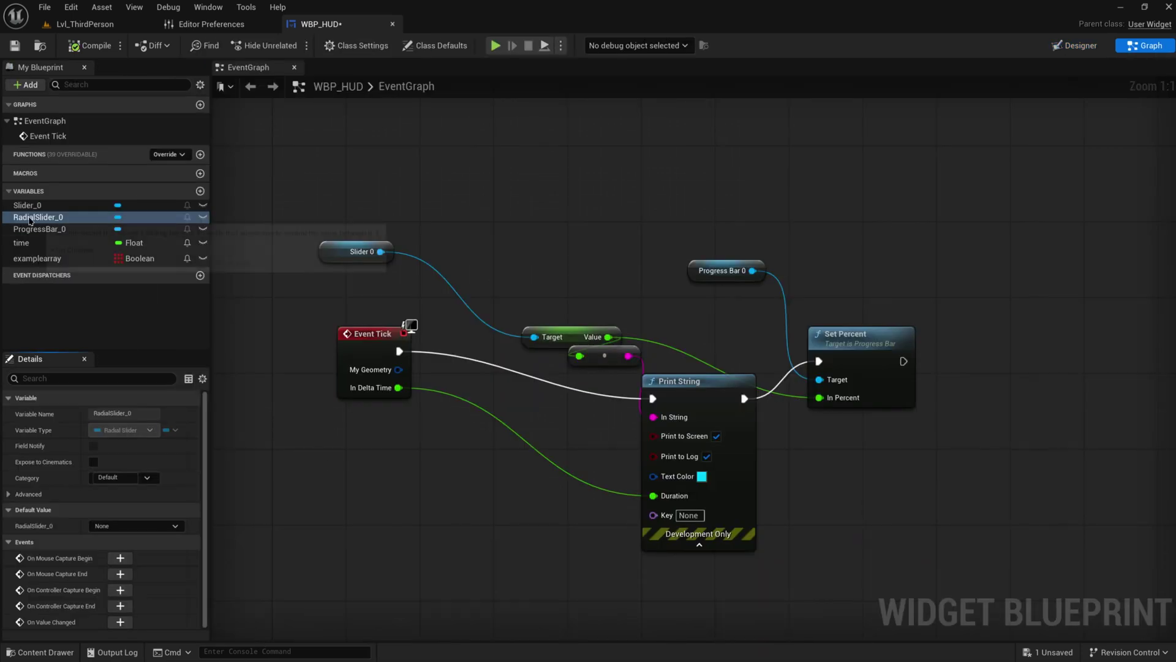
pyautogui.keyDown('ctrl'); pyautogui.moveTo(29, 220); pyautogui.dragTo(435, 524); pyautogui.keyUp('ctrl')
pyautogui.write('get value')
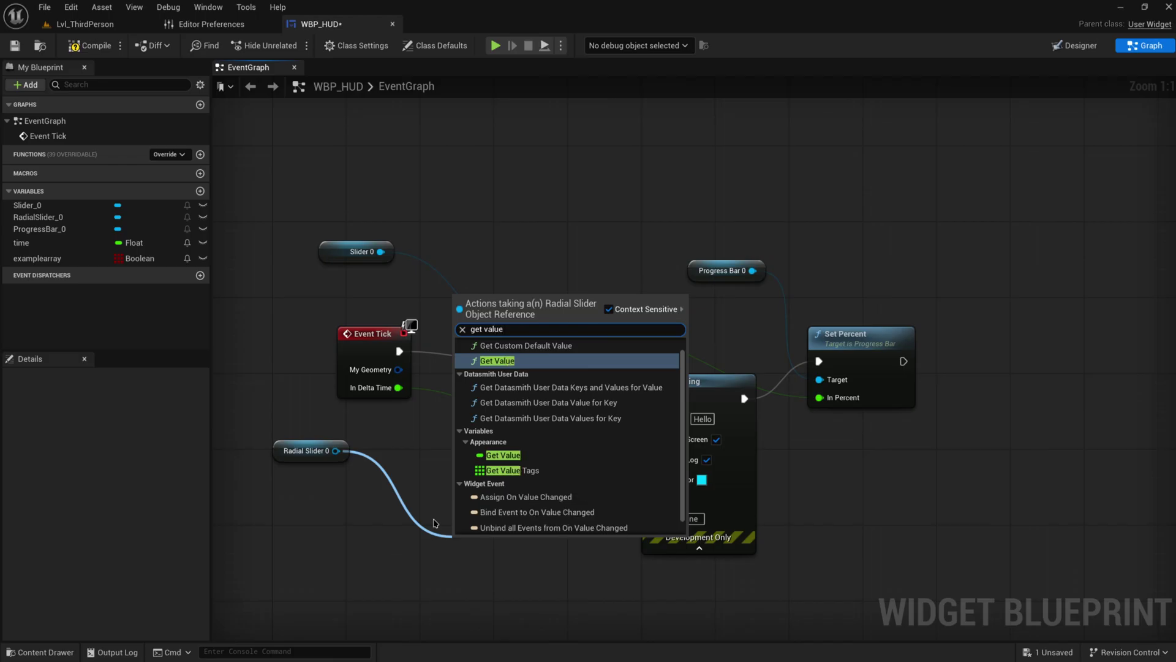
pyautogui.click(500, 372)
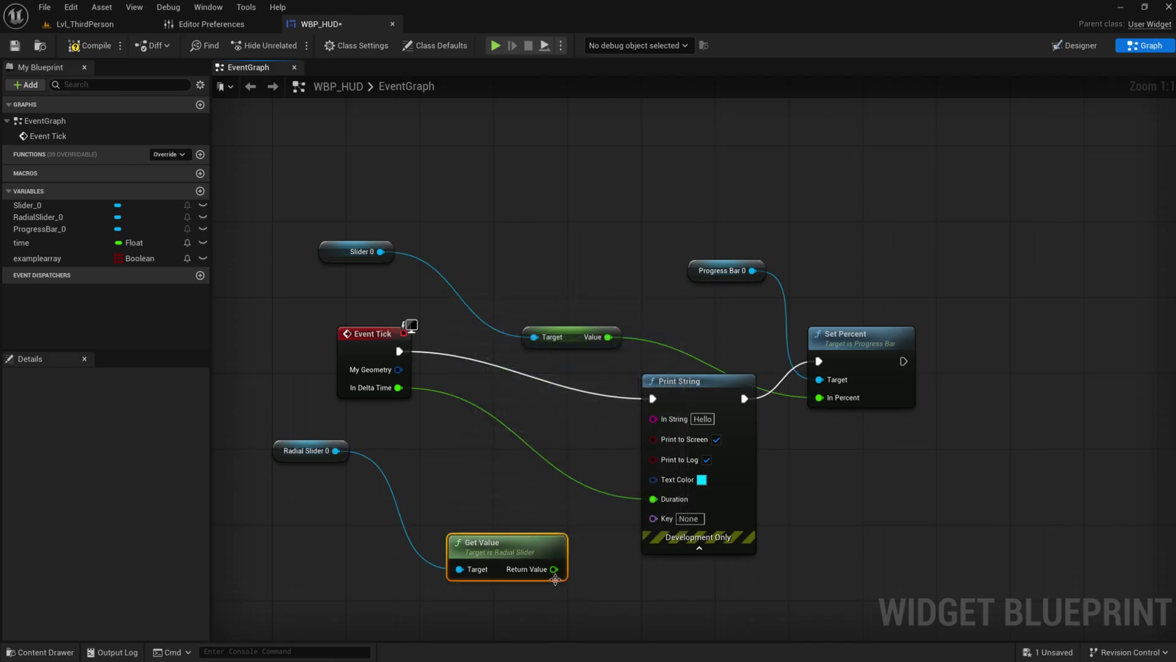
pyautogui.moveTo(554, 569); pyautogui.dragTo(654, 419)
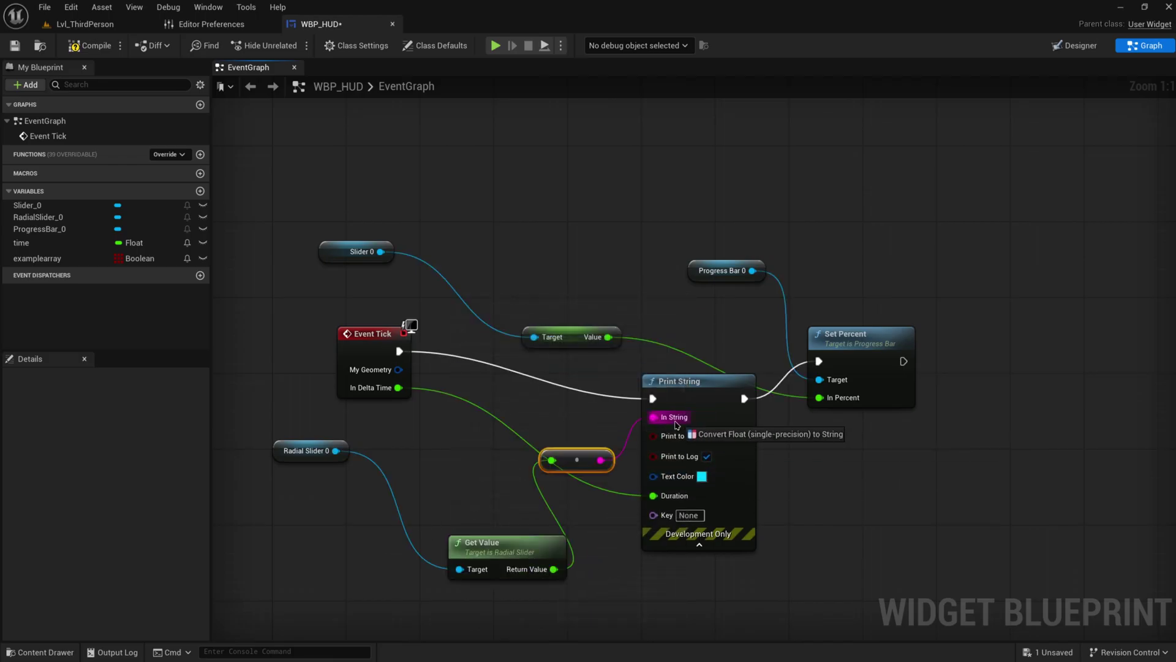
pyautogui.click(108, 26)
# Step: Play the level and turn the radial slider clockwise past the upper right, watching values print
pyautogui.click(292, 46)
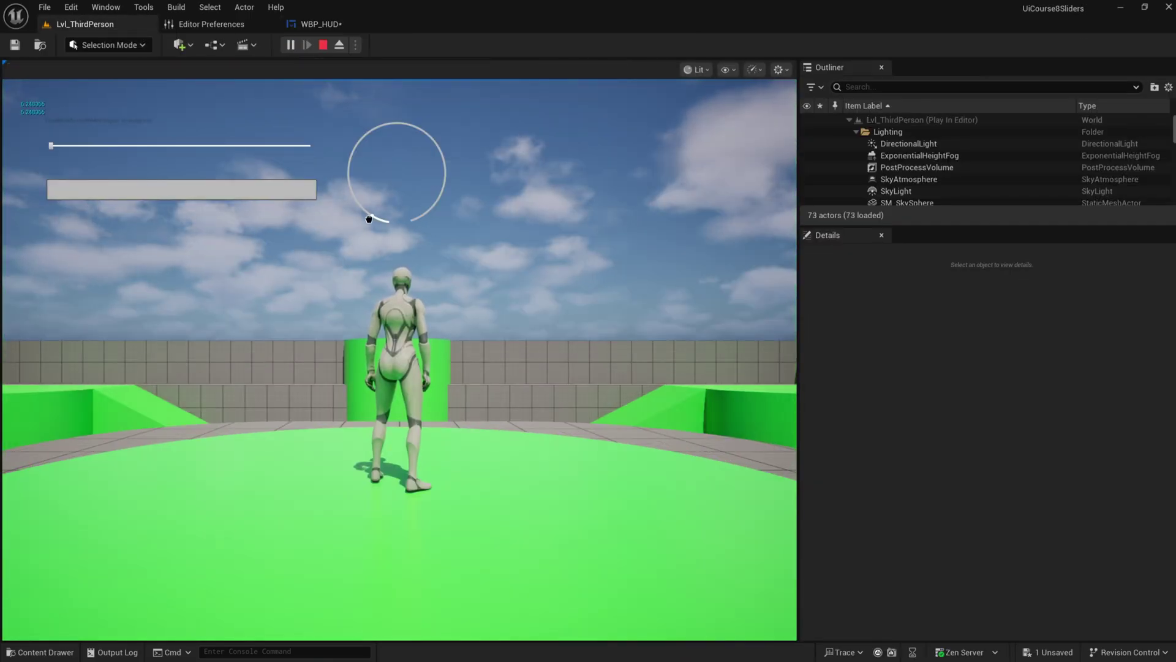
pyautogui.moveTo(353, 205); pyautogui.dragTo(411, 145)
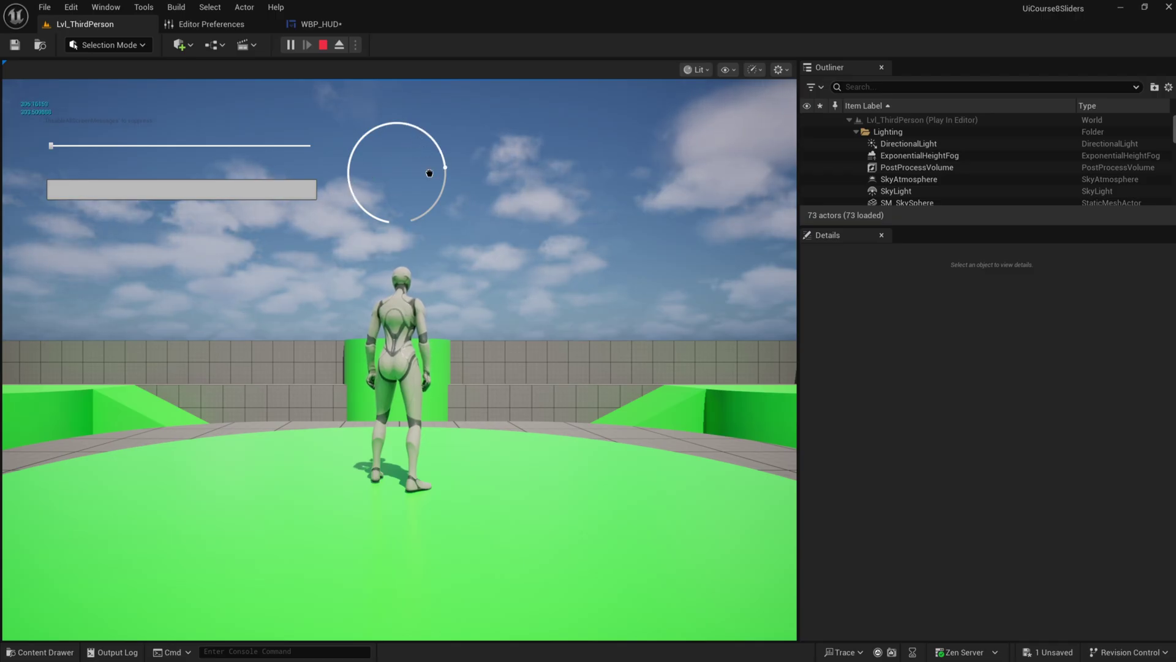
pyautogui.moveTo(434, 197); pyautogui.dragTo(412, 238)
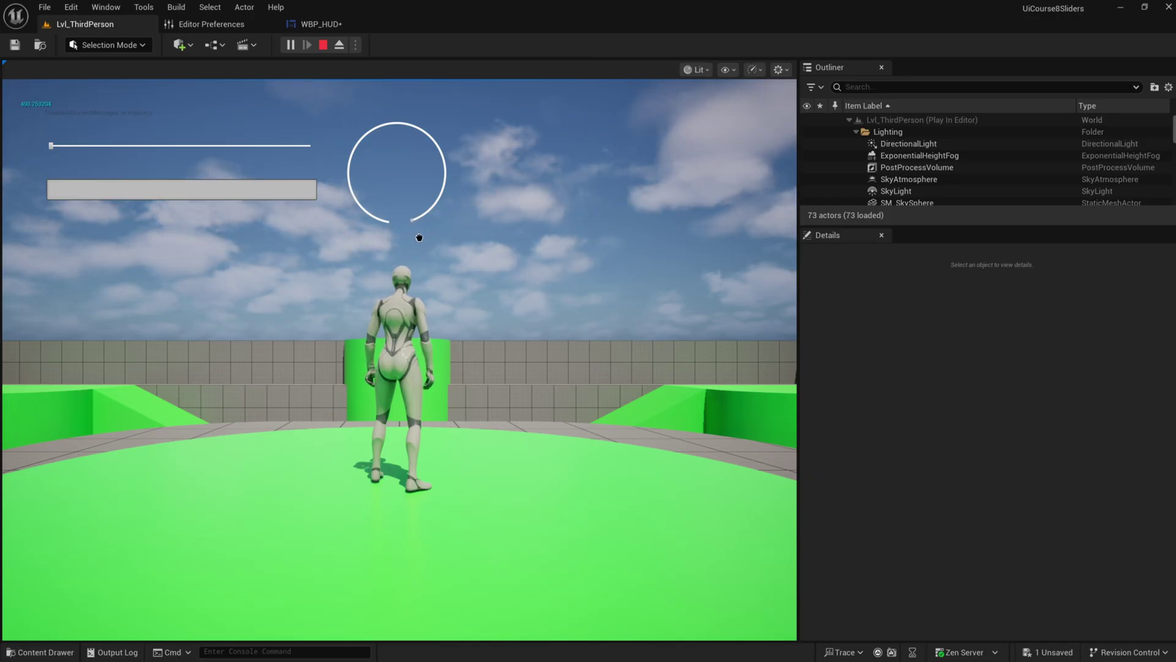
# Step: Stop play and in the Designer set Slider Range keys to 500 at 0.9 and 1000 at 1.0
pyautogui.click(334, 26)
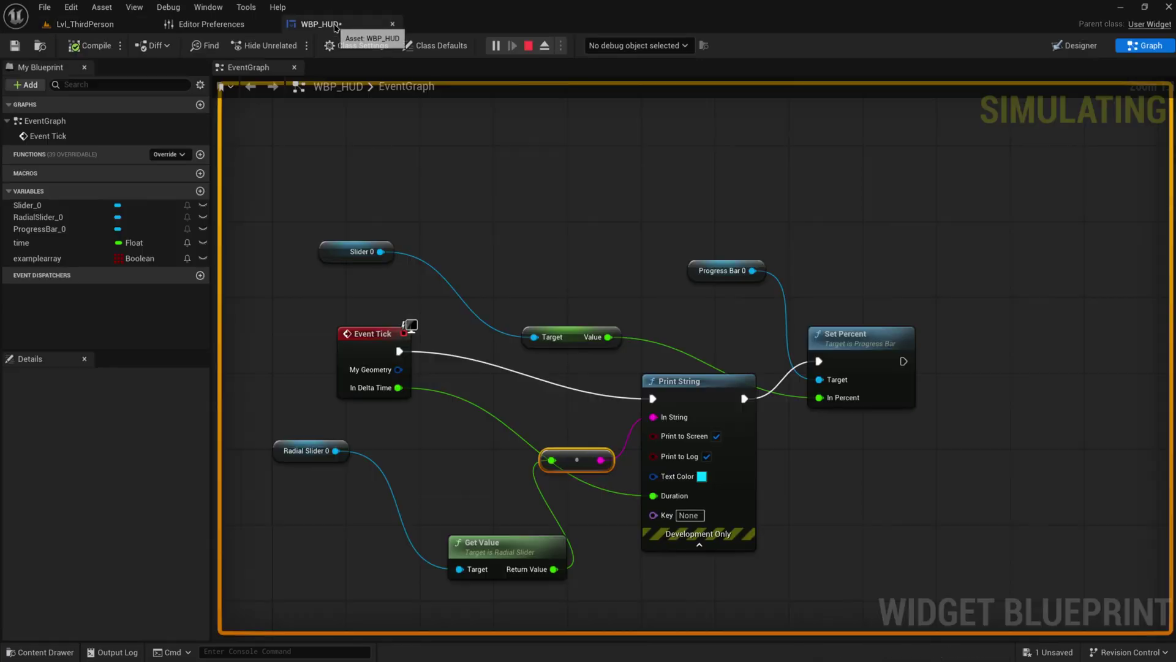
pyautogui.press('Escape')
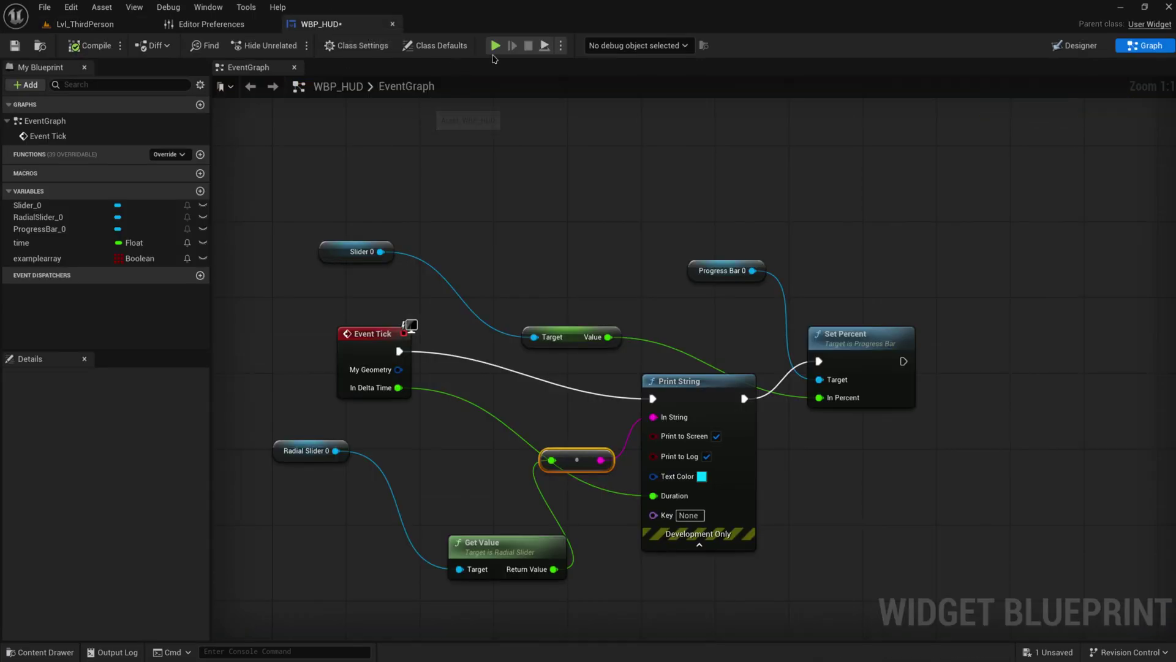
pyautogui.click(1074, 46)
pyautogui.click(1130, 336)
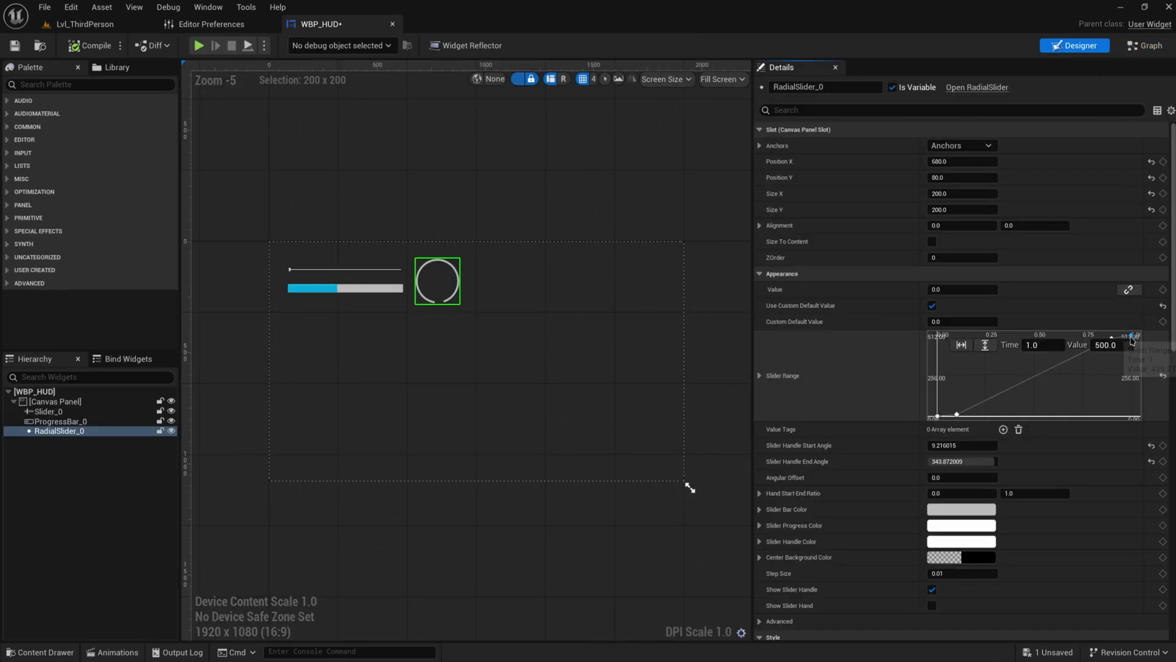
pyautogui.scroll(2, 1078, 361)
pyautogui.click(1050, 377)
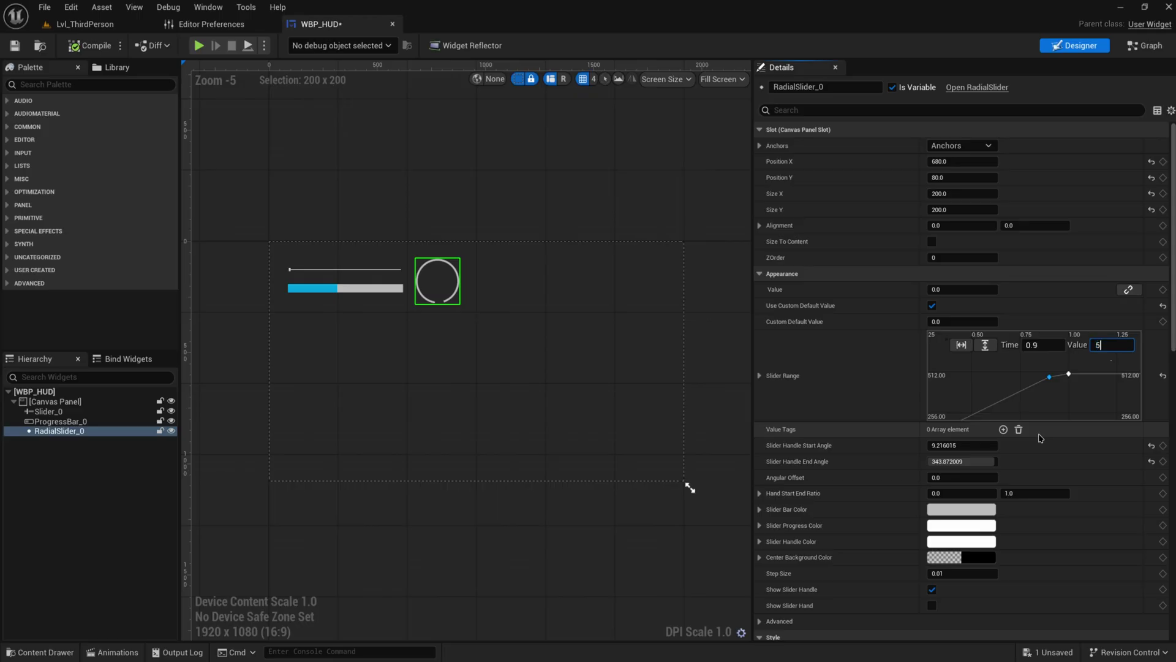
pyautogui.press('Tab')
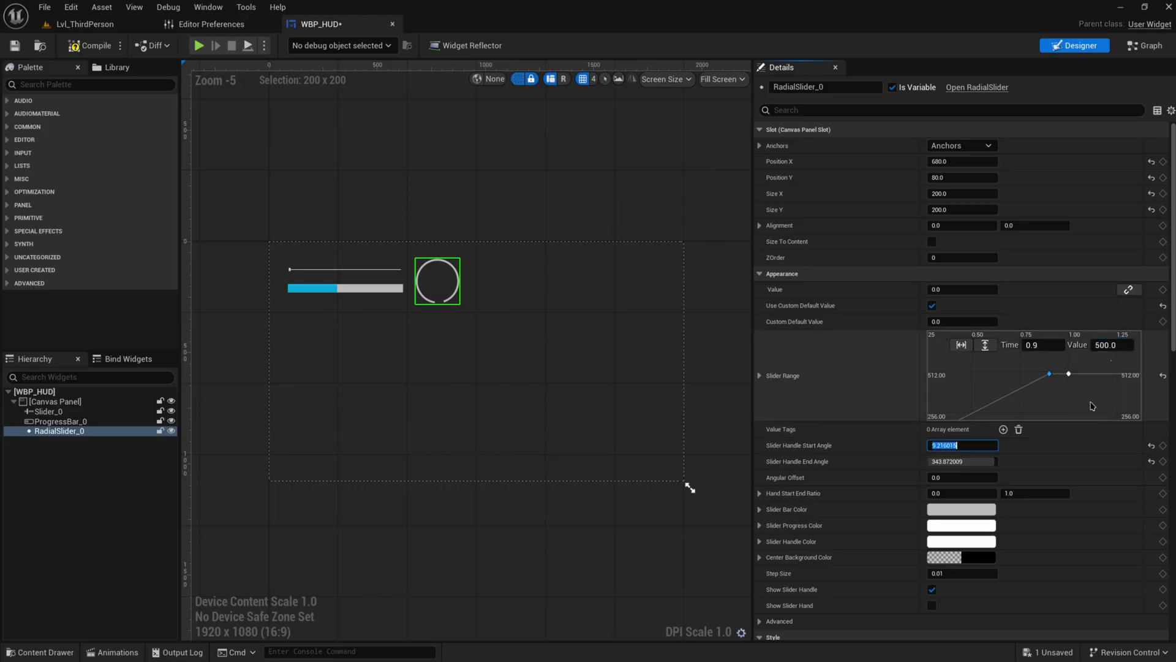
pyautogui.click(1069, 374)
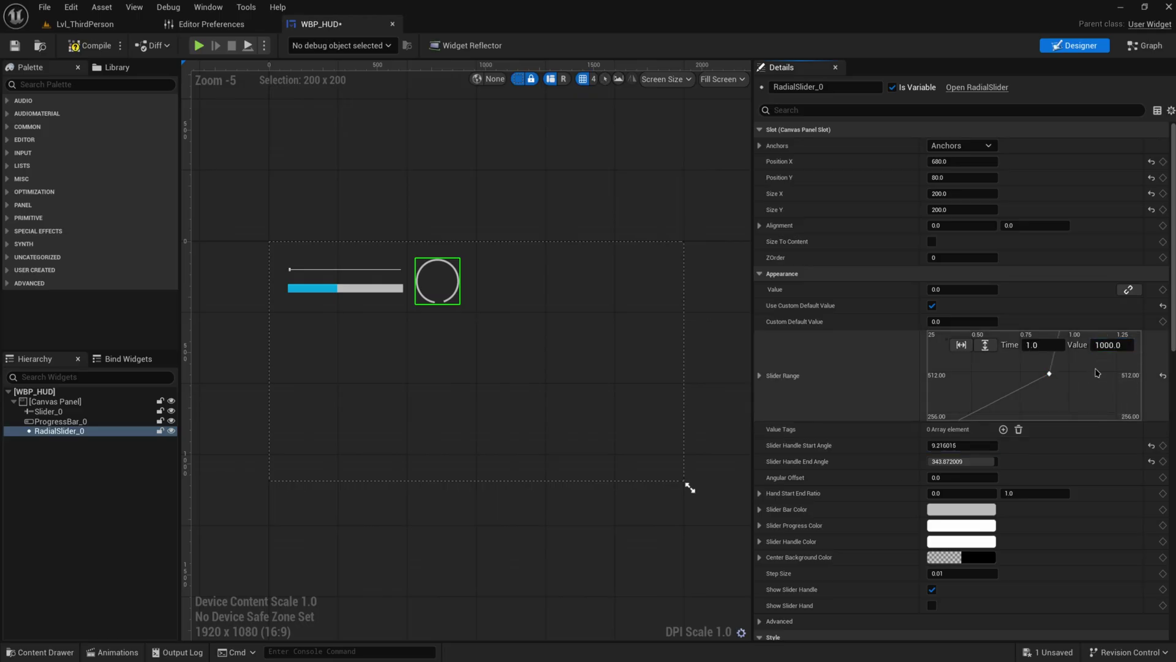
# Step: Compile WBP_HUD, play the level, and turn the radial slider toward the top to test
pyautogui.click(88, 46)
pyautogui.click(199, 45)
pyautogui.moveTo(390, 224); pyautogui.dragTo(446, 212)
pyautogui.press('Escape')
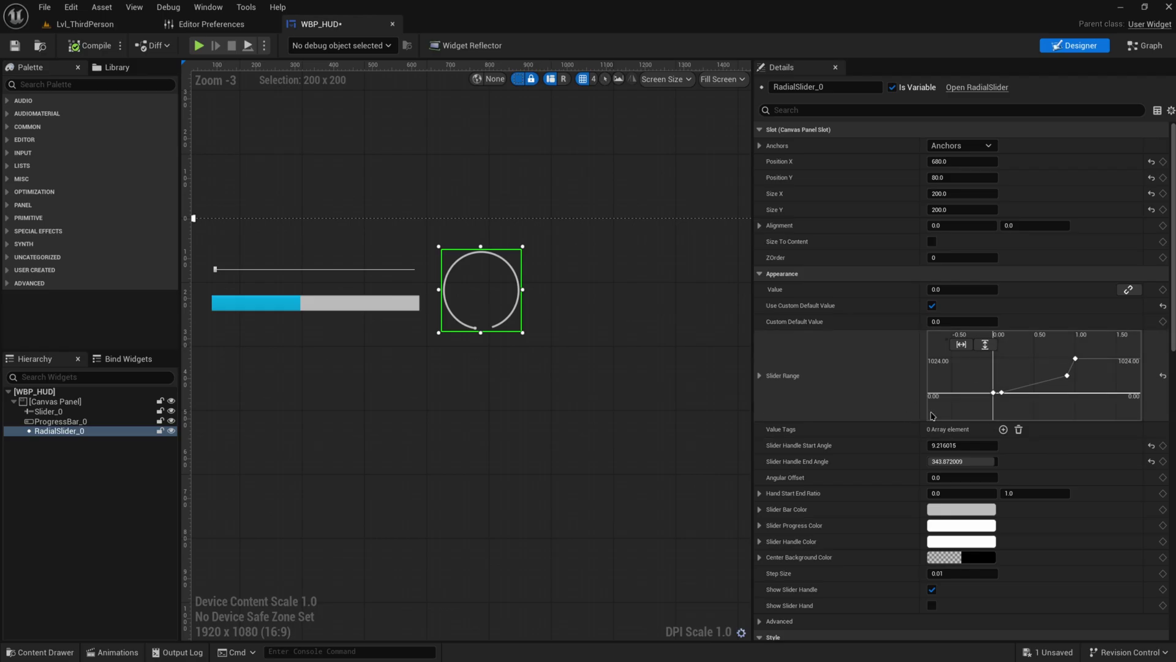
pyautogui.click(392, 273)
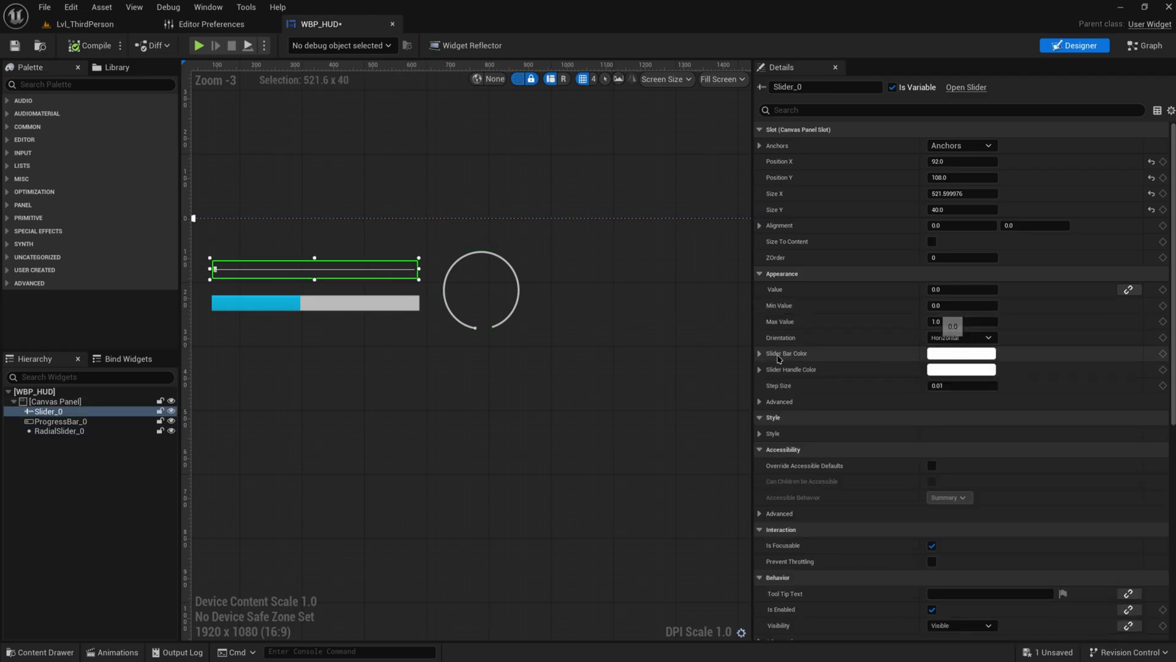
pyautogui.click(517, 292)
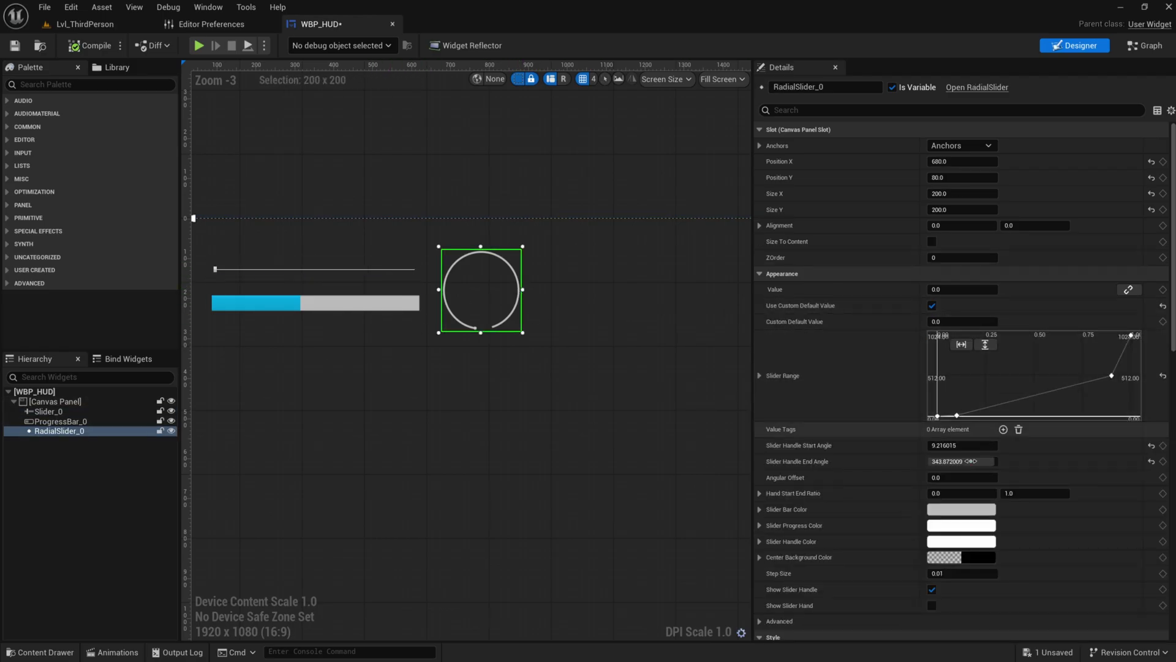
pyautogui.moveTo(570, 381); pyautogui.dragTo(625, 386, button='right')
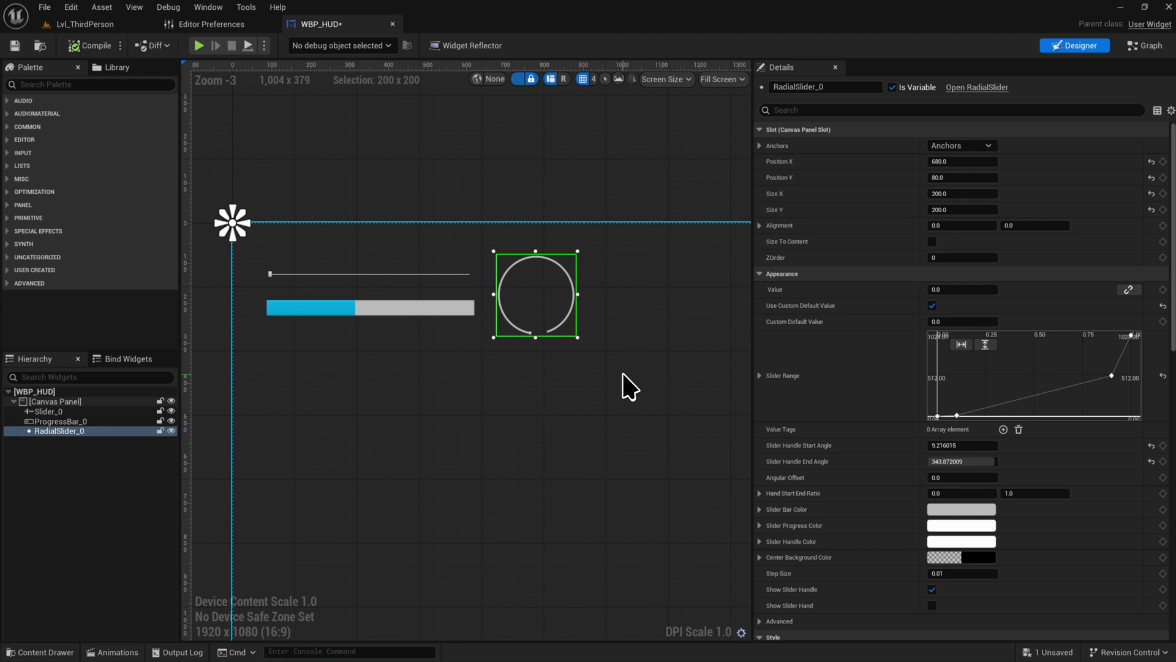
pyautogui.click(414, 275)
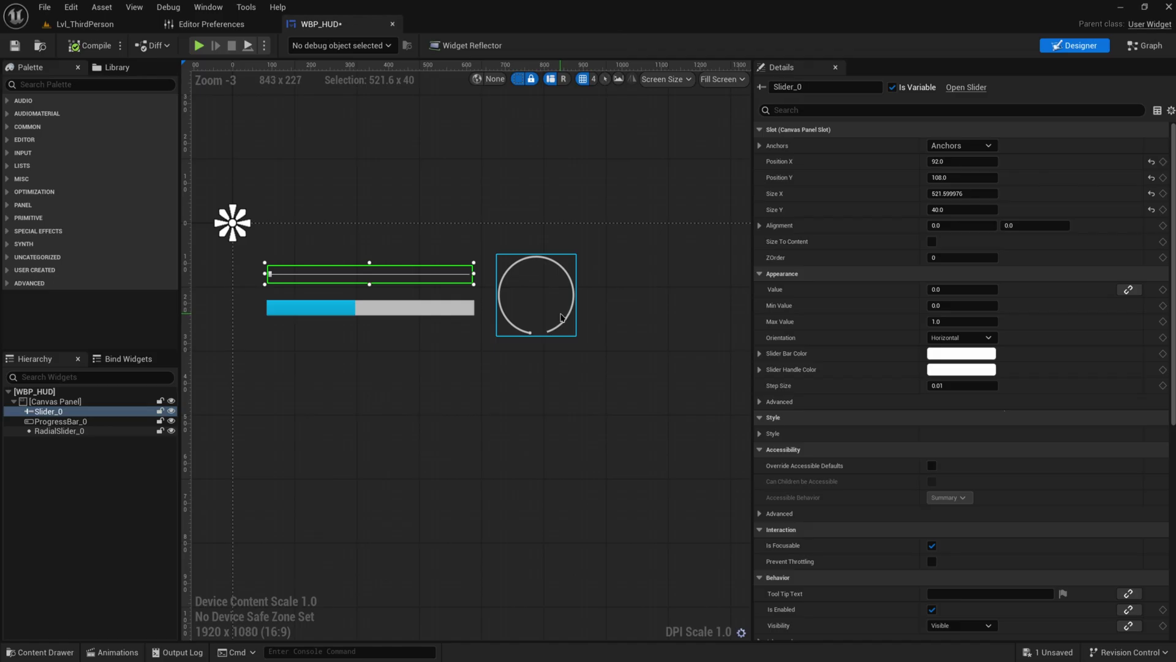
pyautogui.moveTo(586, 358); pyautogui.dragTo(574, 350, button='right')
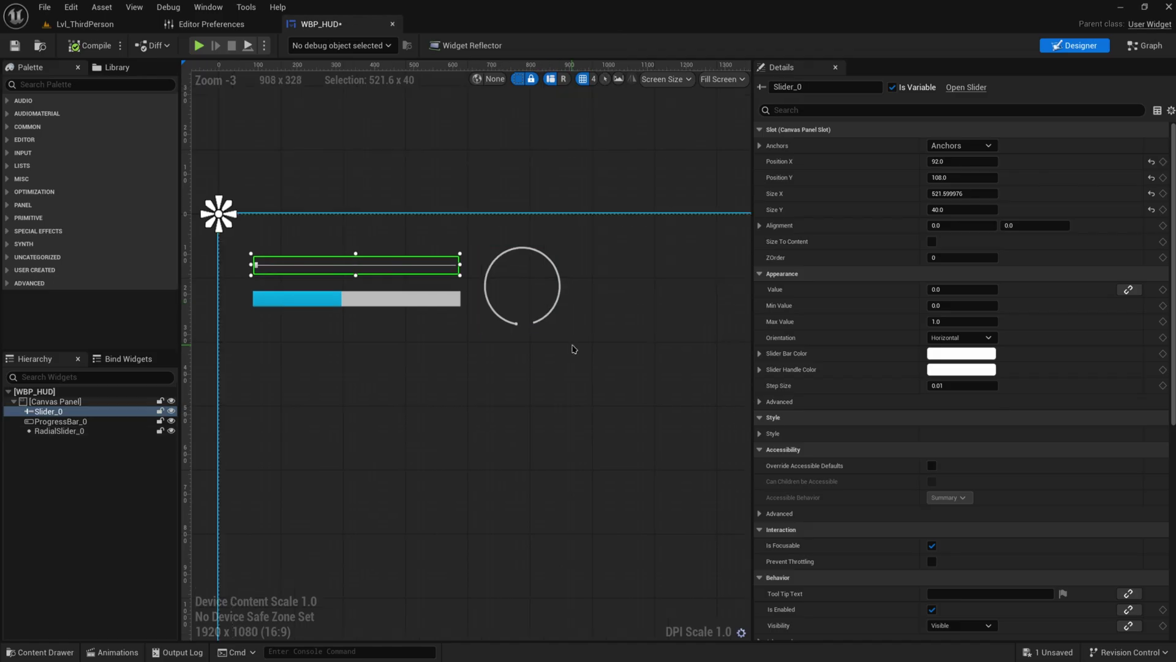
pyautogui.click(386, 308)
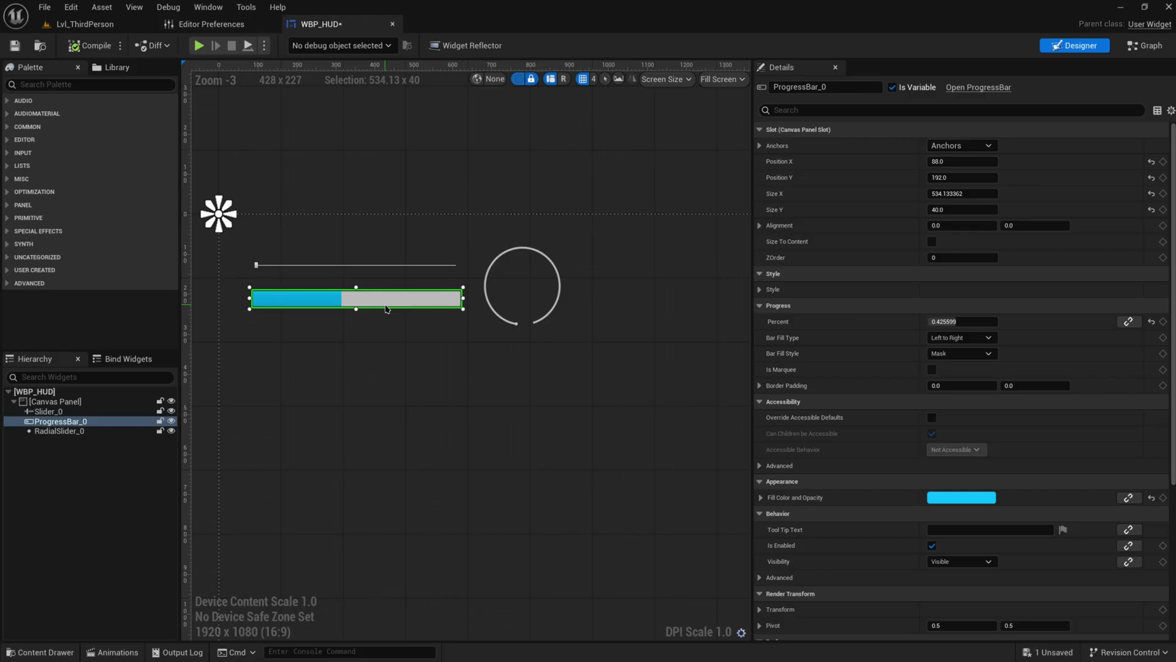